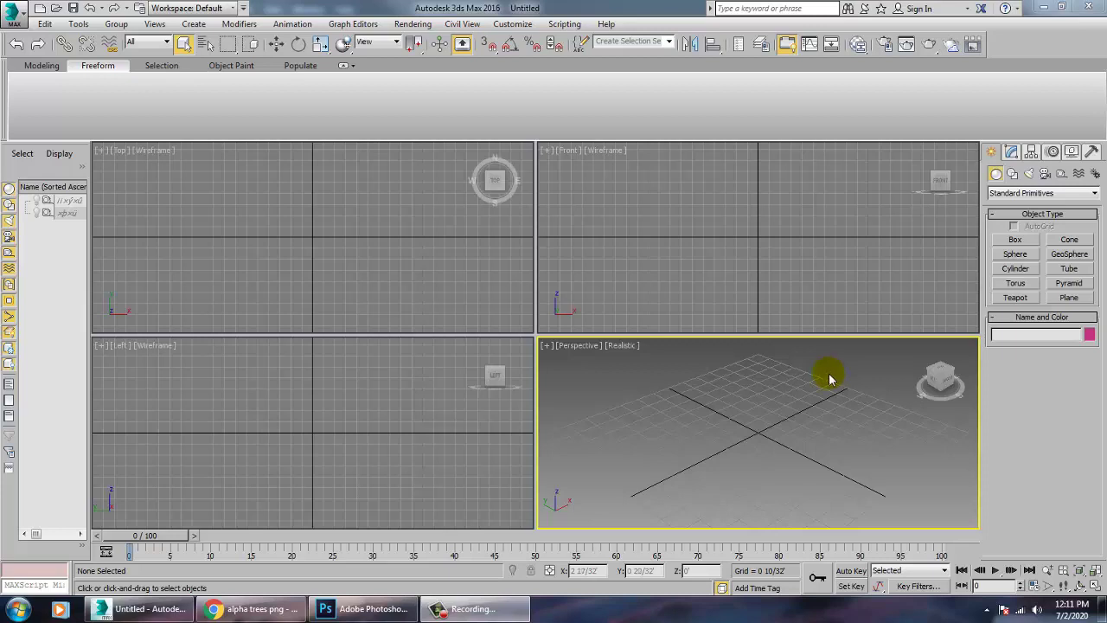
pyautogui.click(695, 294)
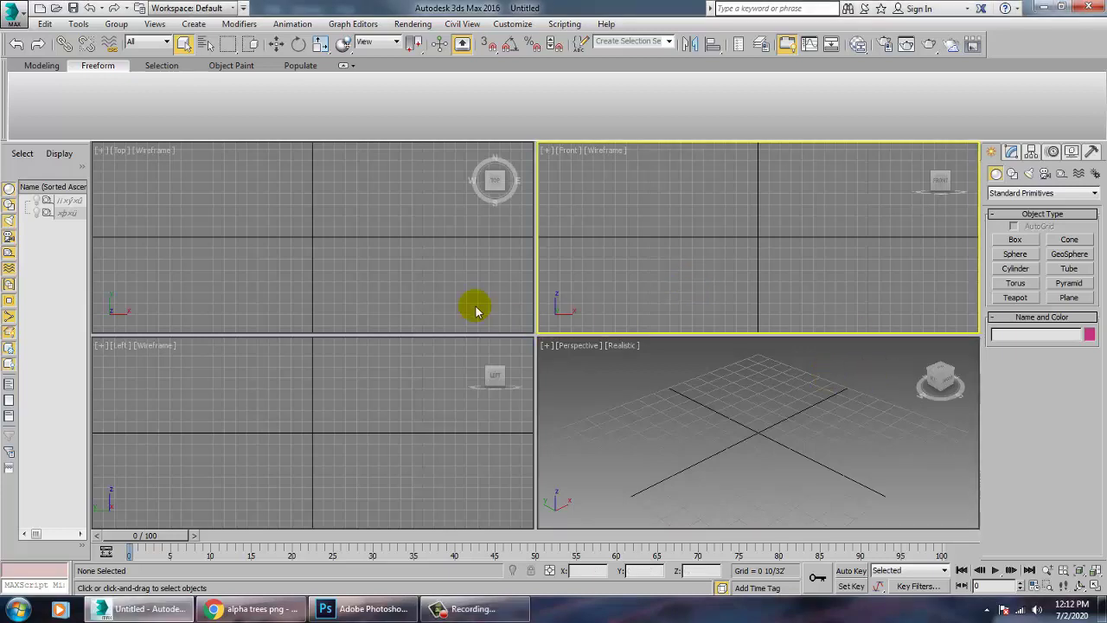
pyautogui.click(334, 433)
pyautogui.click(729, 431)
pyautogui.click(692, 284)
pyautogui.click(373, 254)
pyautogui.click(351, 363)
pyautogui.click(742, 485)
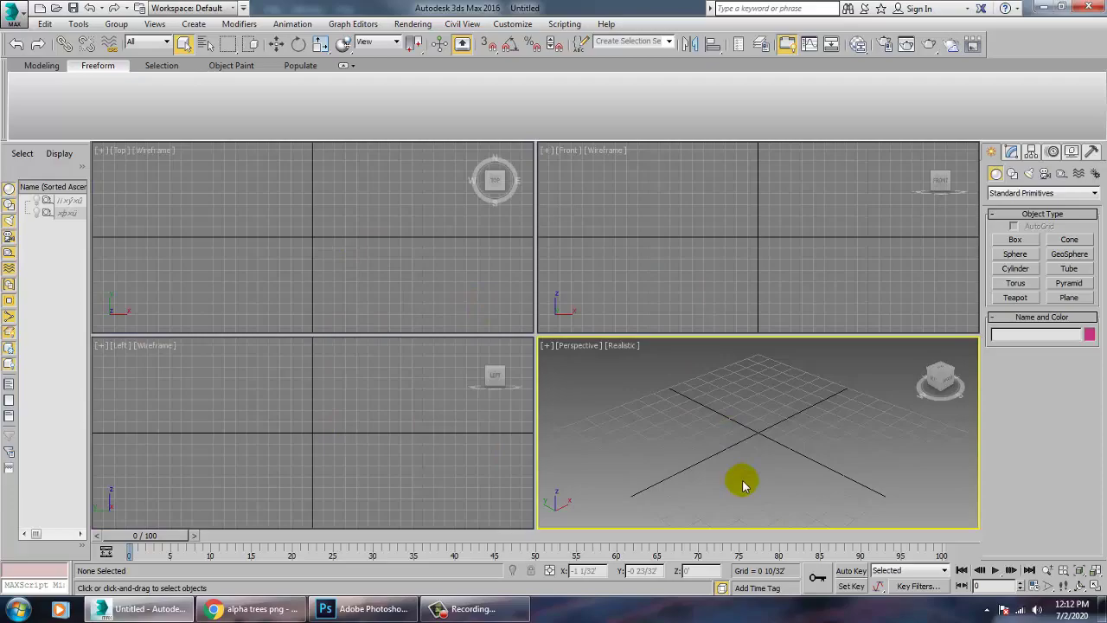
# - Switch to Photoshop and open the JPEG image named download from the Desktop
pyautogui.click(367, 608)
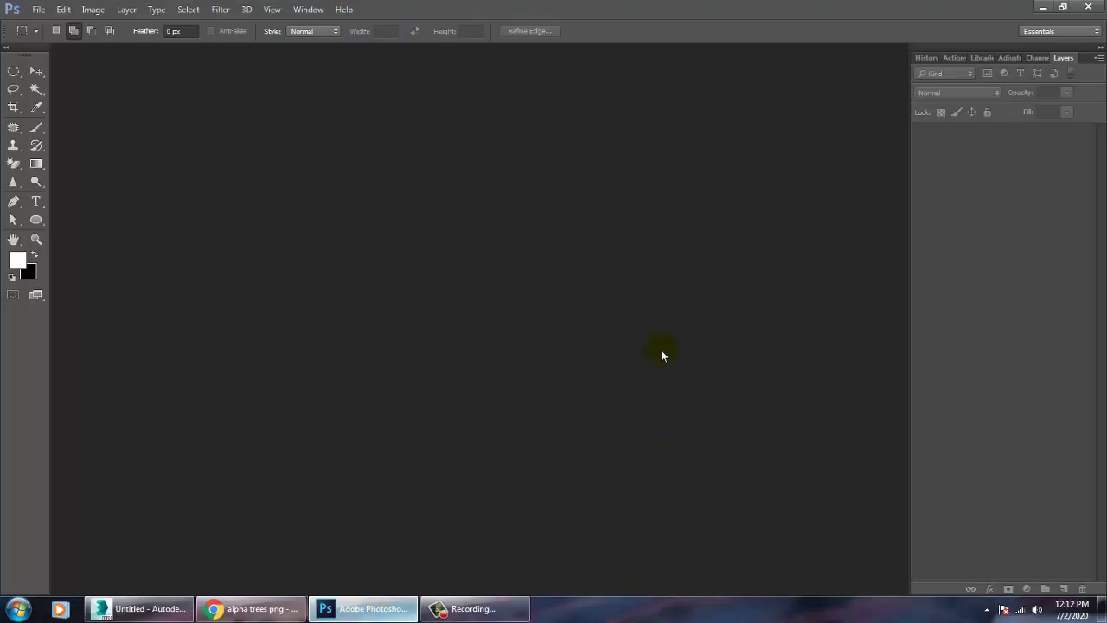
pyautogui.click(40, 12)
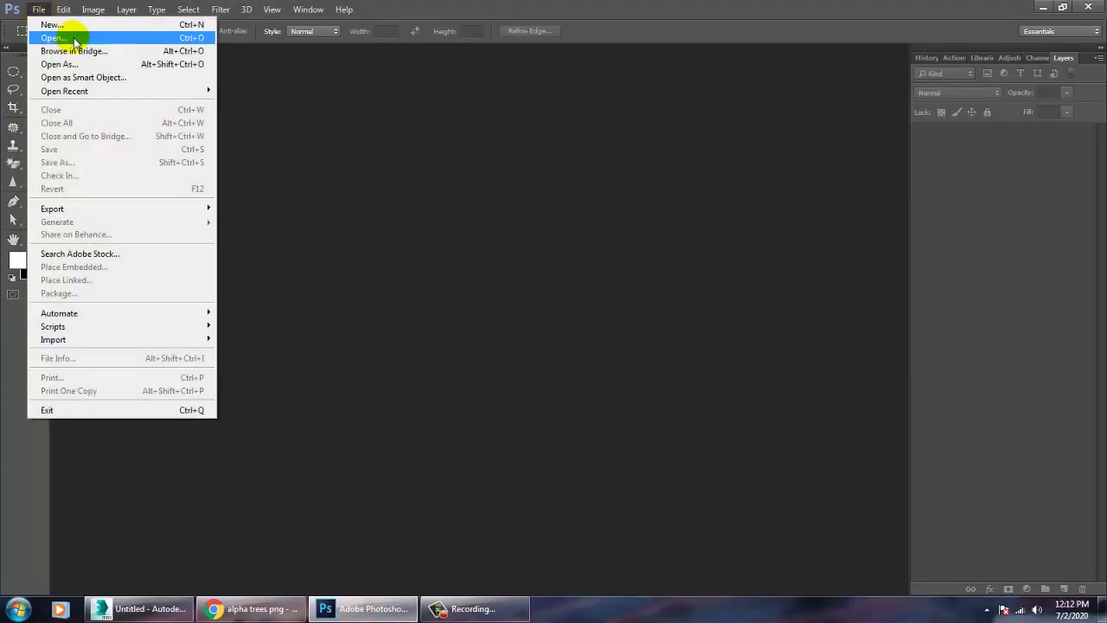
pyautogui.click(74, 33)
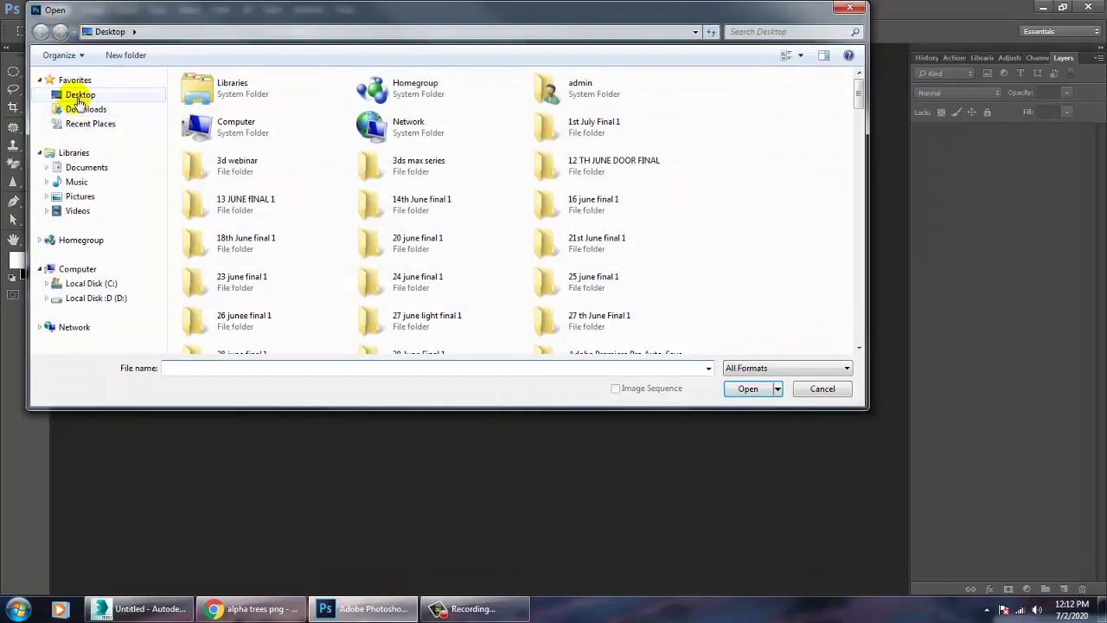
pyautogui.click(79, 95)
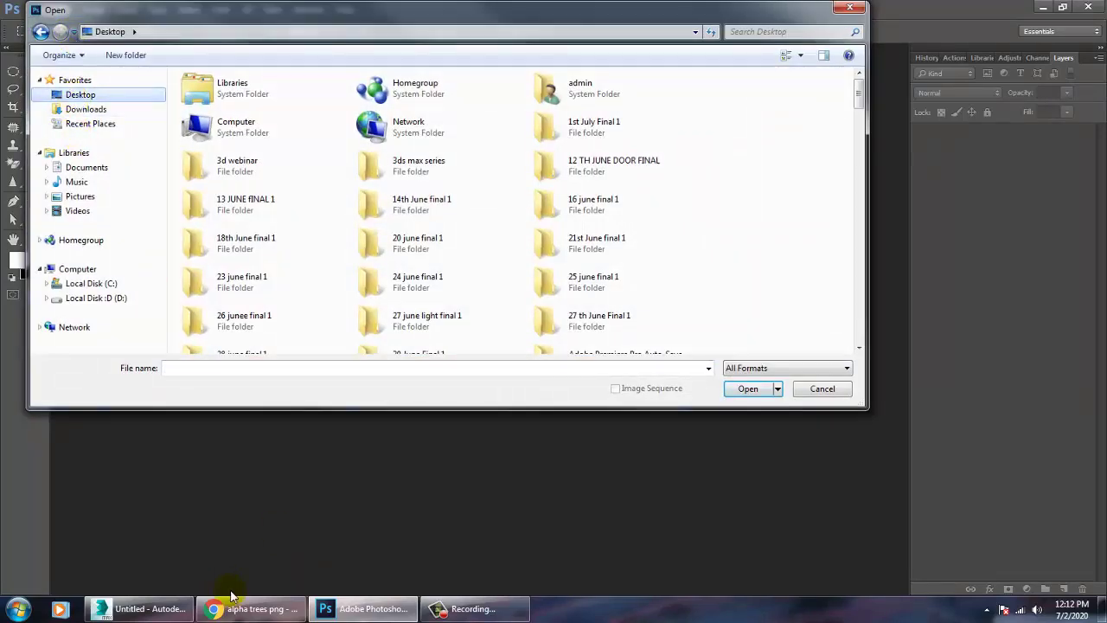
pyautogui.click(264, 610)
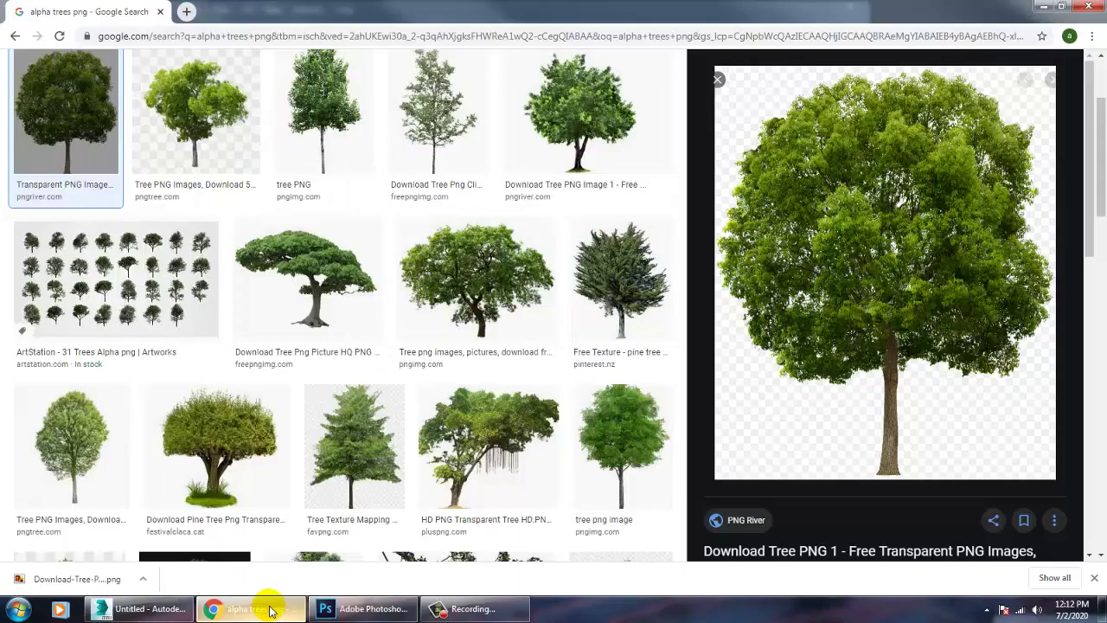
pyautogui.click(265, 611)
pyautogui.click(390, 257)
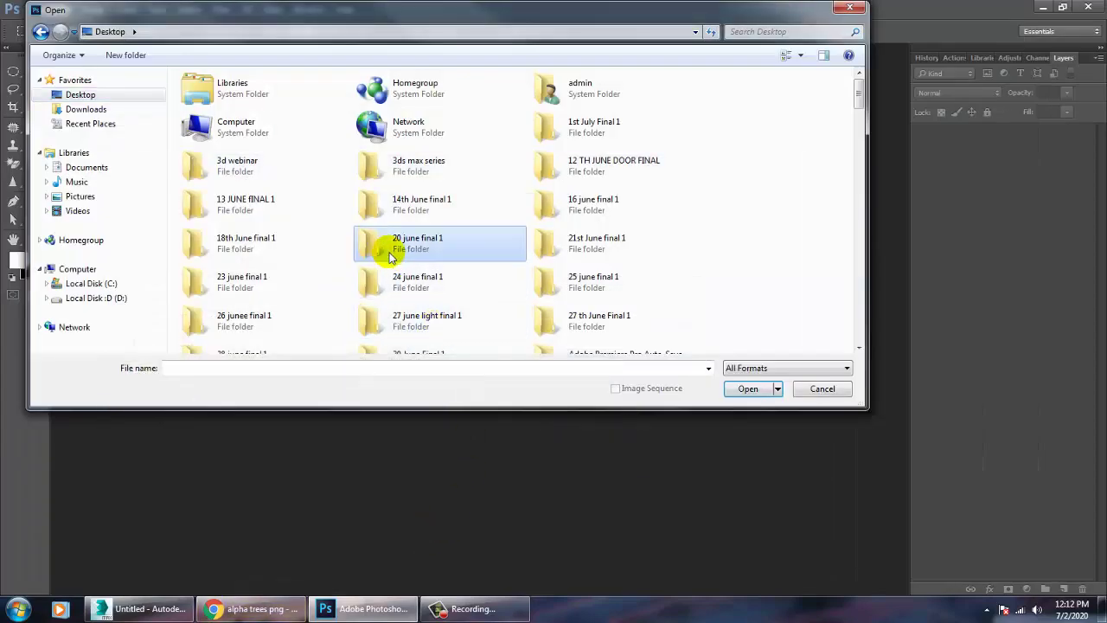
pyautogui.press('d')
pyautogui.press('d')
pyautogui.press('d')
pyautogui.press('d')
pyautogui.press('d')
pyautogui.press('d')
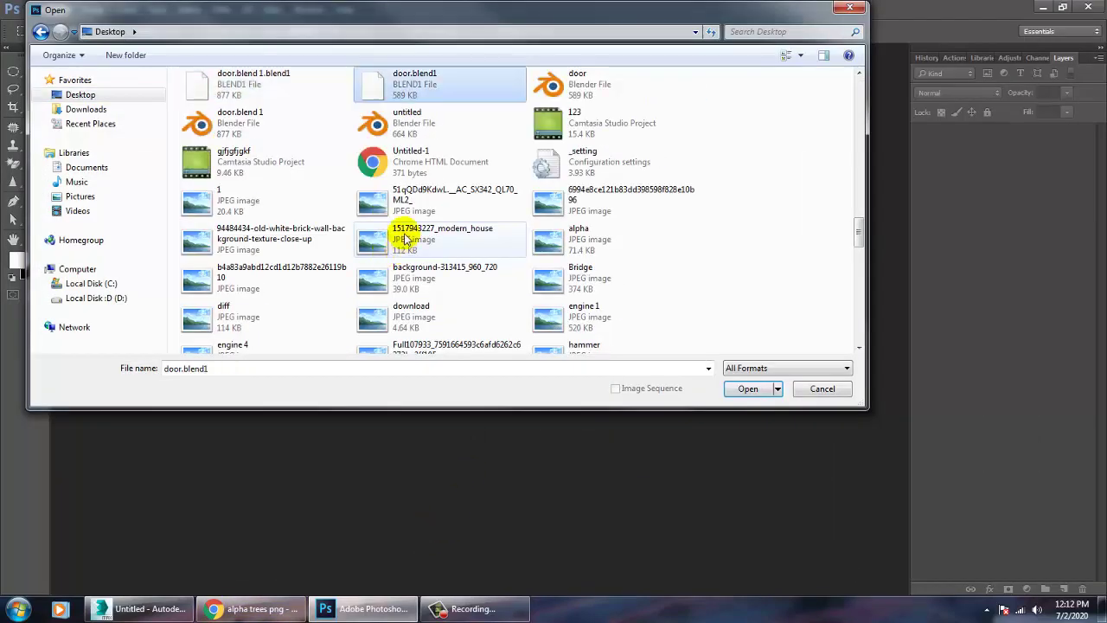
pyautogui.click(441, 322)
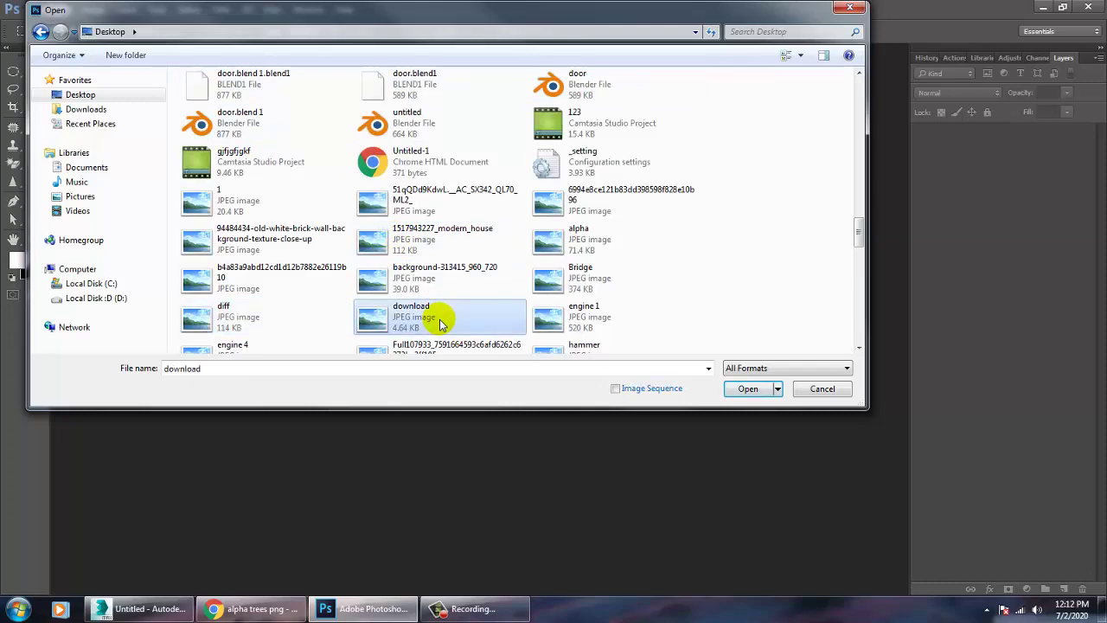
pyautogui.doubleClick(440, 321)
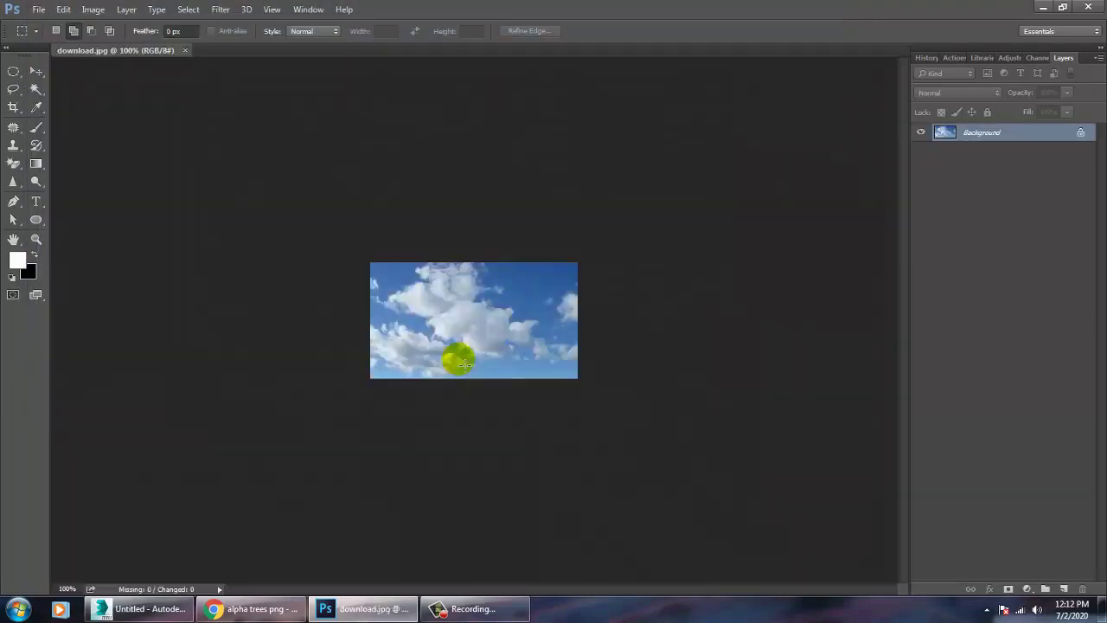
# - Switch to Chrome, show the downloaded tree file in its folder, and open Download-Tree-PNG-1 as its own document in Photoshop
pyautogui.click(251, 608)
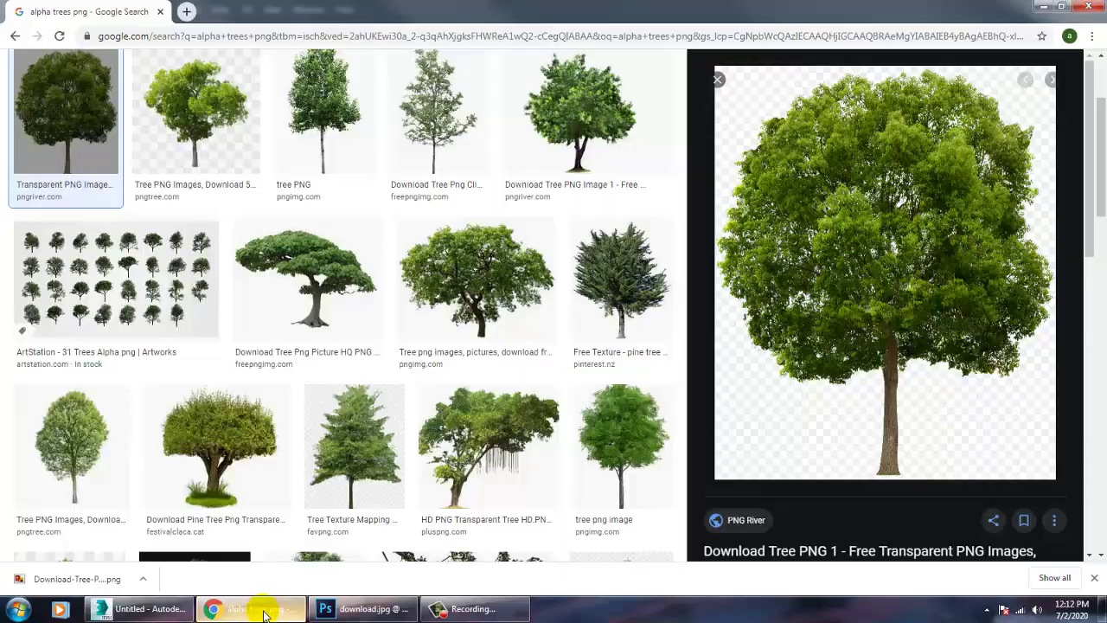
pyautogui.click(143, 579)
pyautogui.click(180, 527)
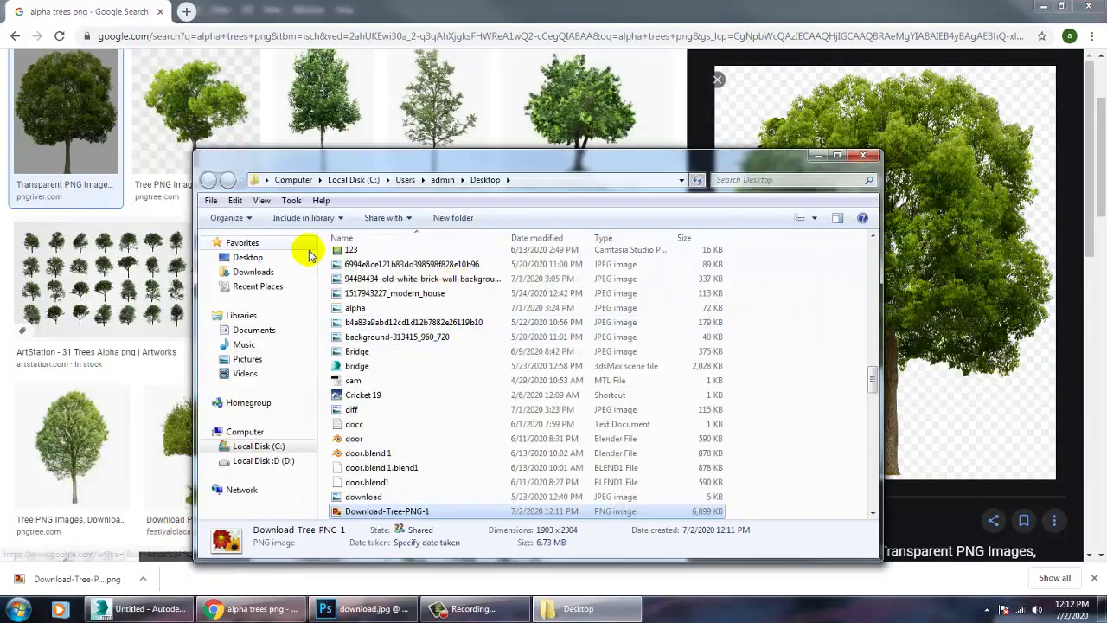
pyautogui.moveTo(381, 511); pyautogui.dragTo(511, 55)
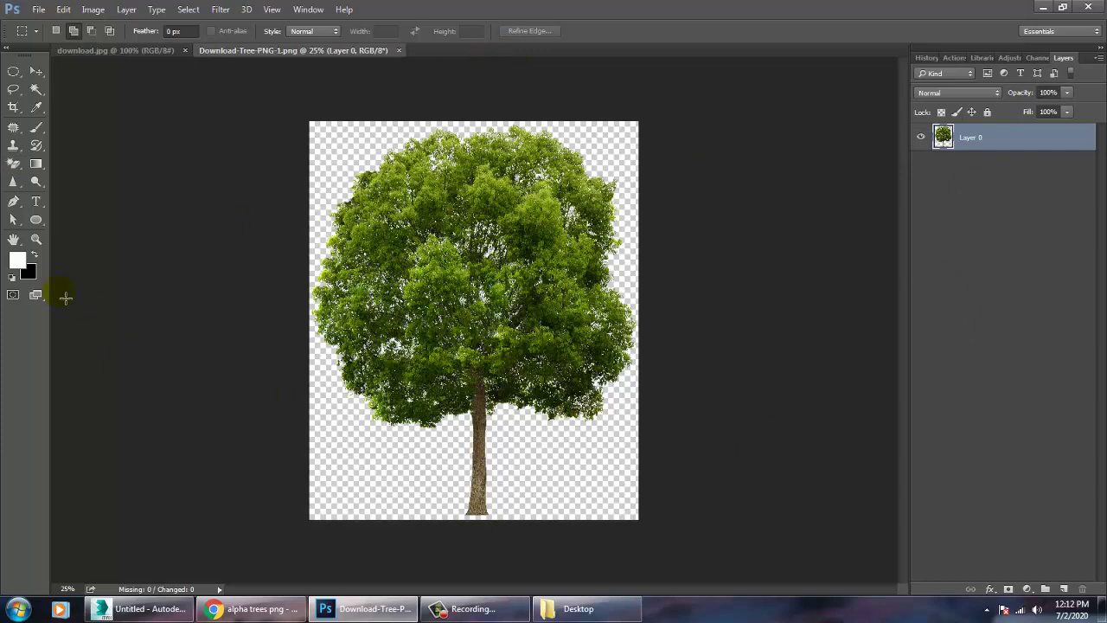
# - Select the transparent background around the tree with the Magic Wand, delete its contents and clear the selection
pyautogui.click(36, 89)
pyautogui.click(384, 479)
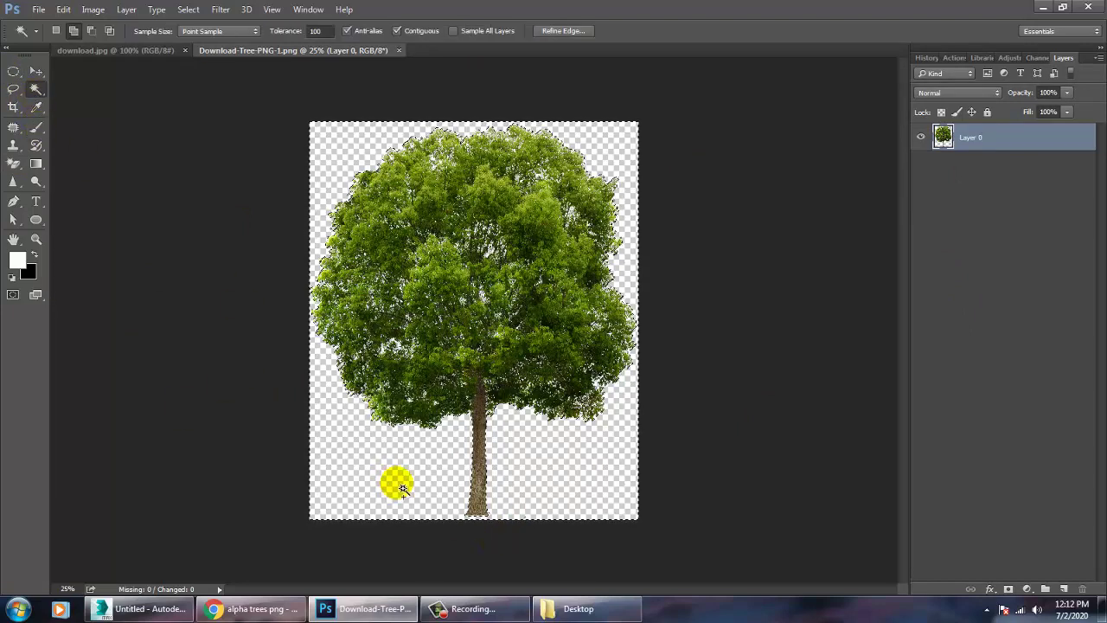
pyautogui.press('Delete')
pyautogui.hotkey('ctrl', 'd')
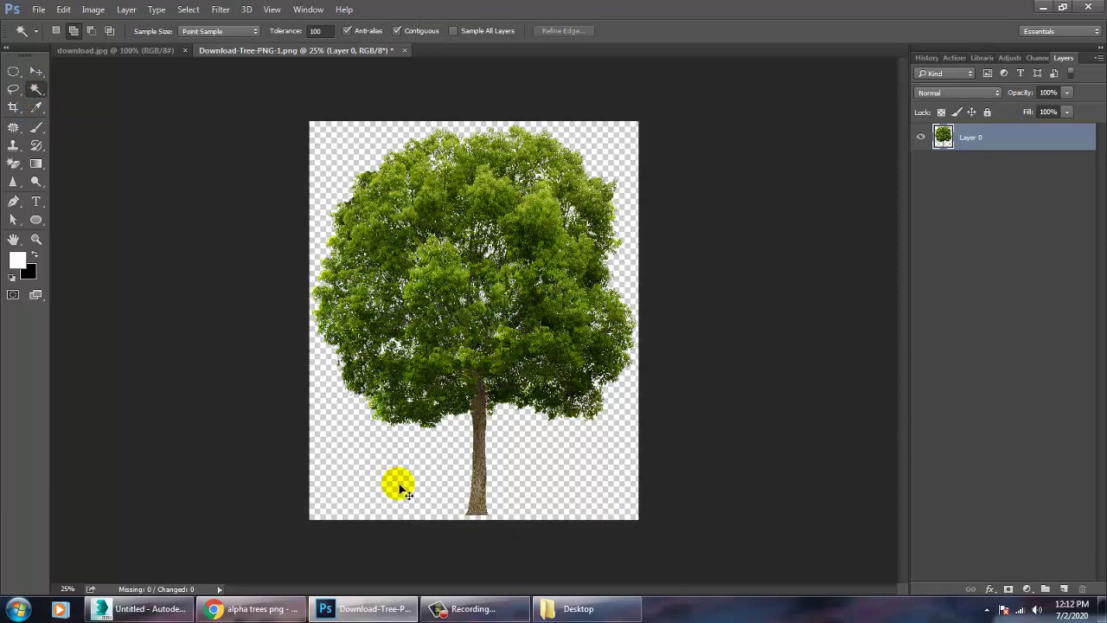
# - Try to save a PNG copy of the tree image to the Desktop as "diffuse tree"
pyautogui.click(38, 9)
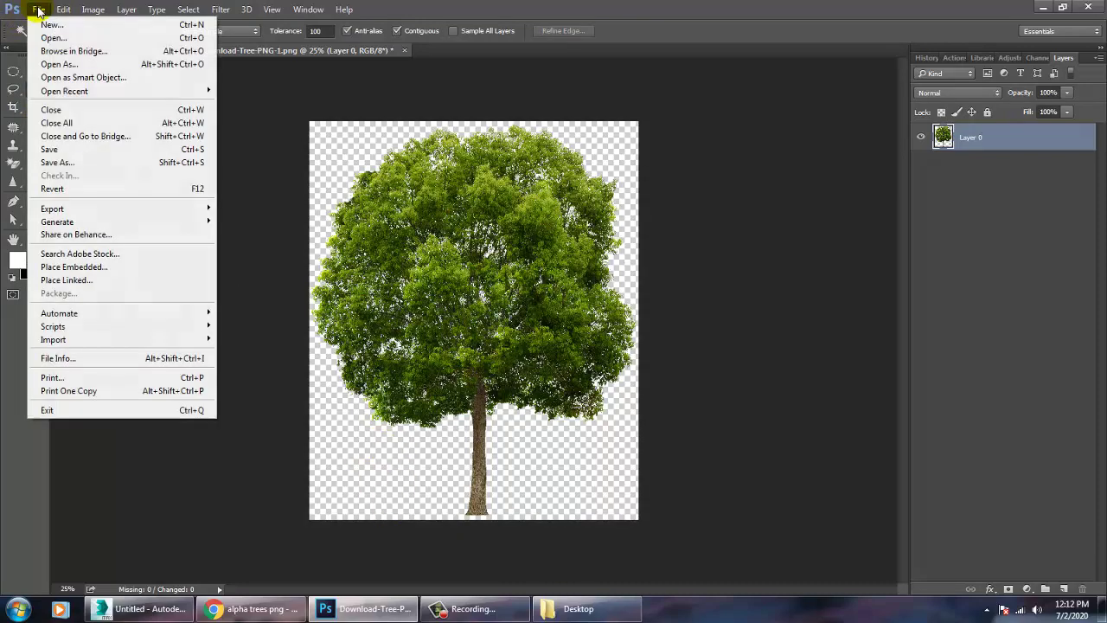
pyautogui.click(117, 163)
pyautogui.click(80, 94)
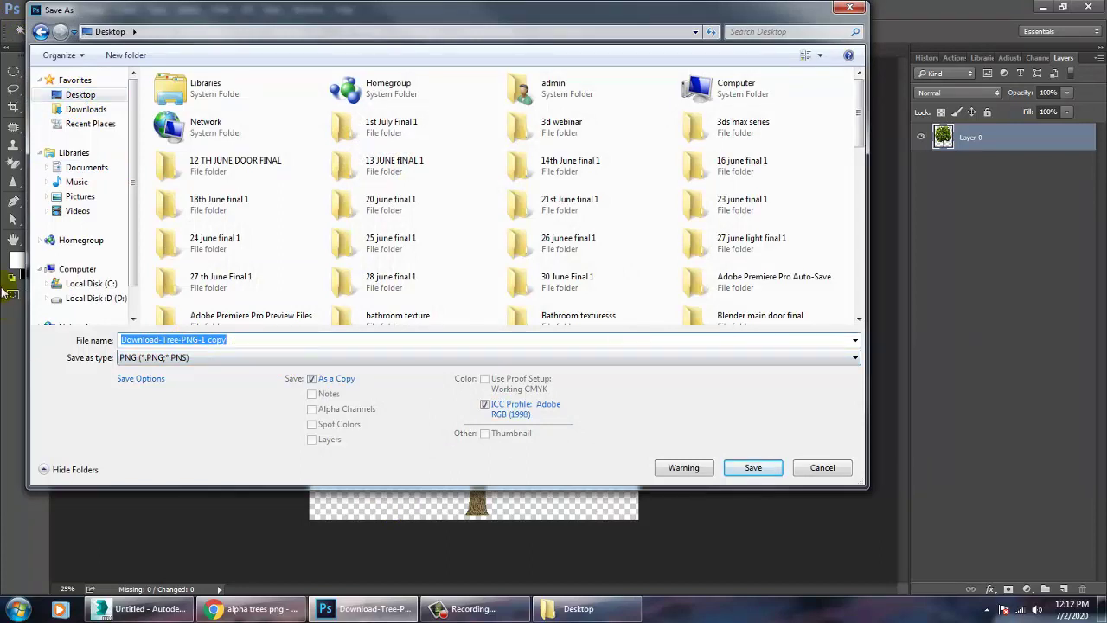
pyautogui.write('diffuse tree')
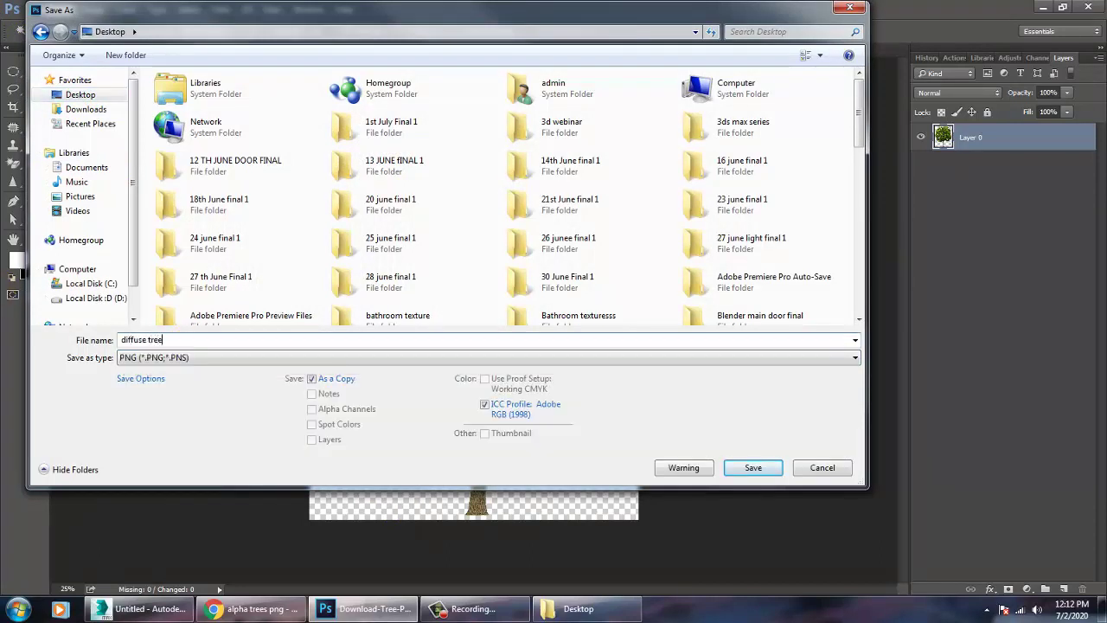
pyautogui.press('Tab')
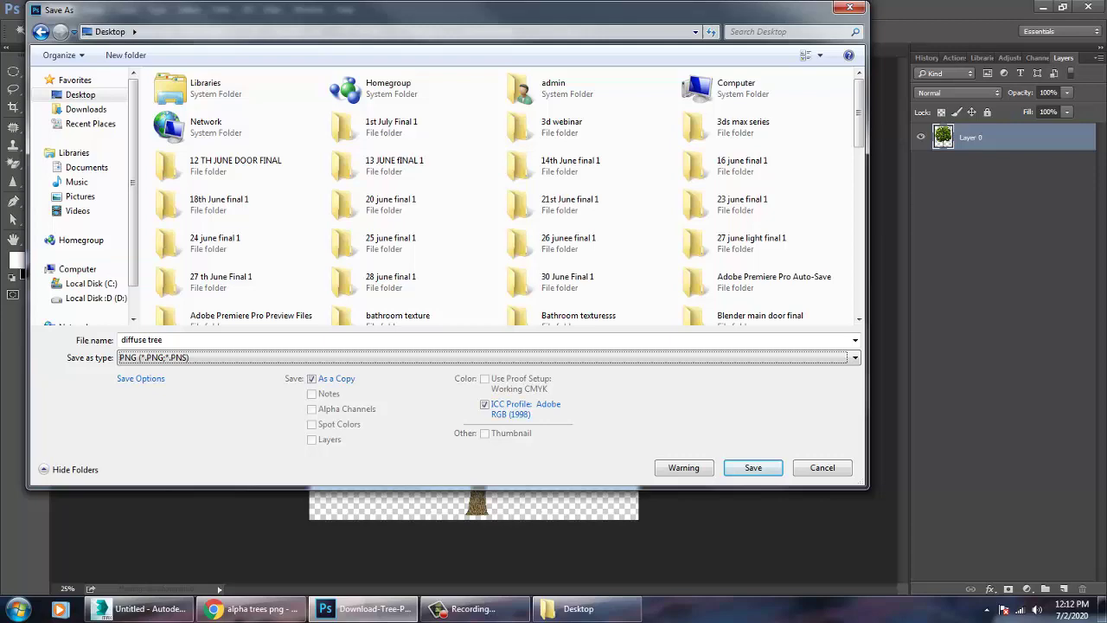
pyautogui.press('Return')
pyautogui.press('Return')
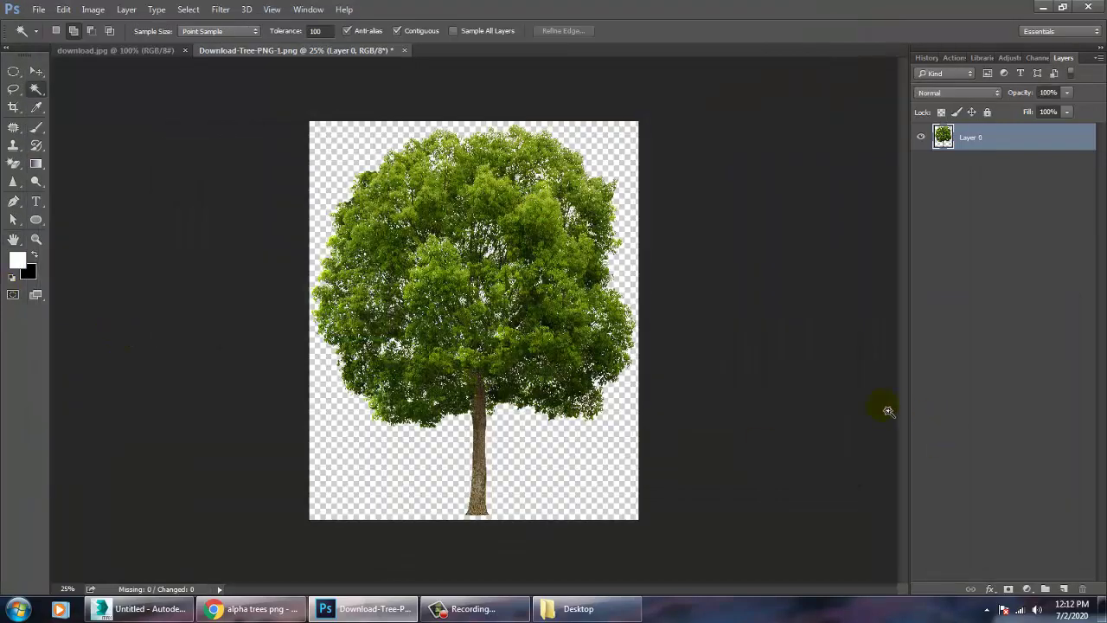
# - Save a PNG copy of the tree image to the Desktop as "diffues tree" with None / Fast compression and interlacing
pyautogui.click(38, 8)
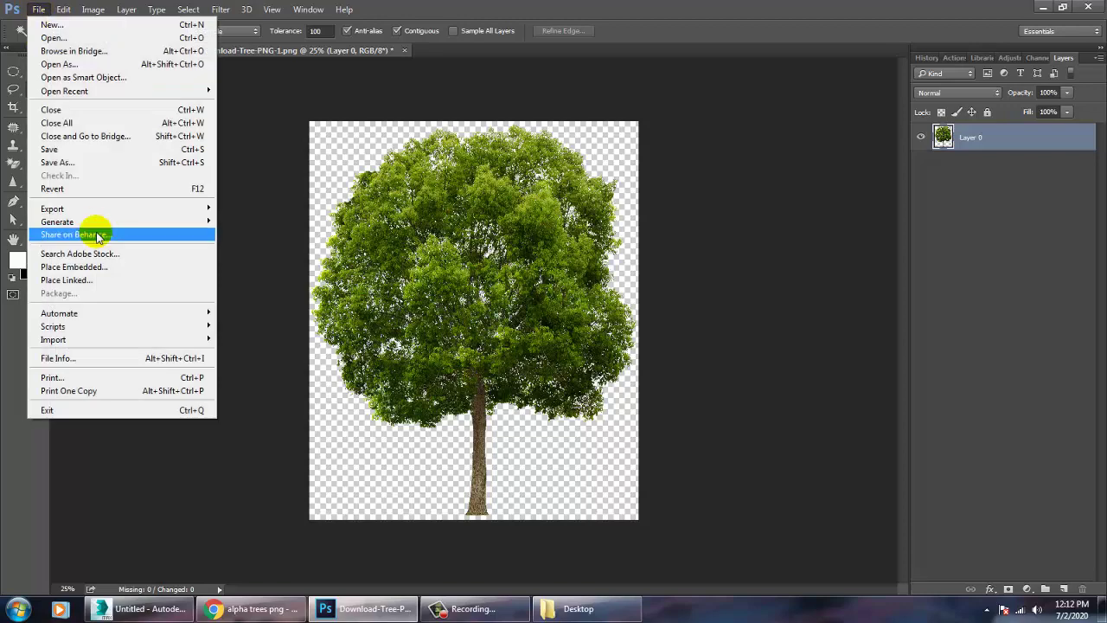
pyautogui.click(86, 166)
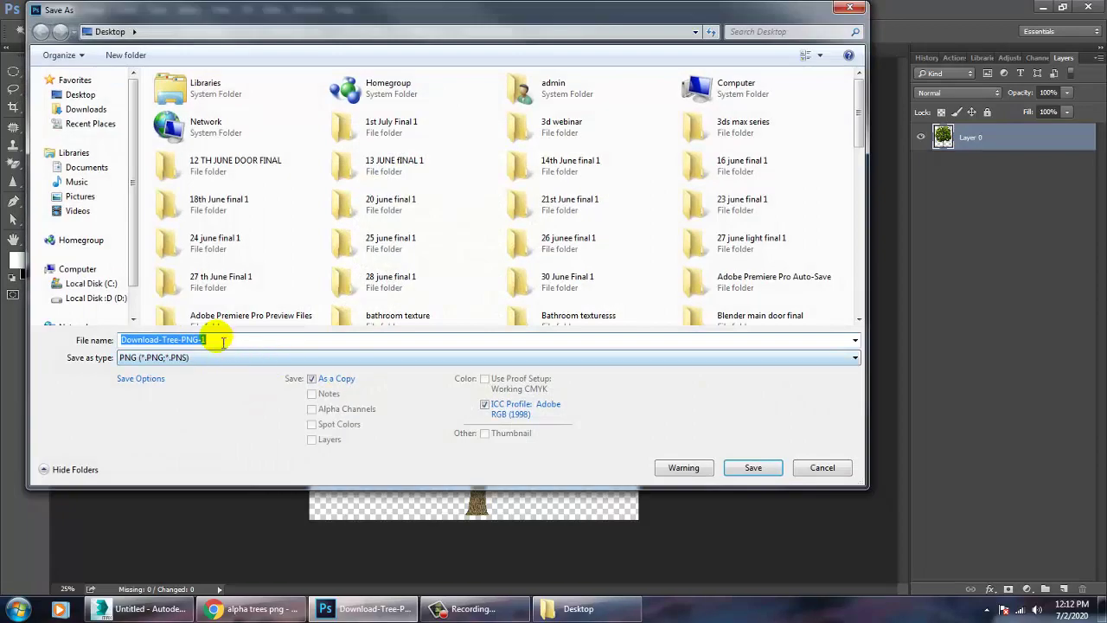
pyautogui.write('diffues tree')
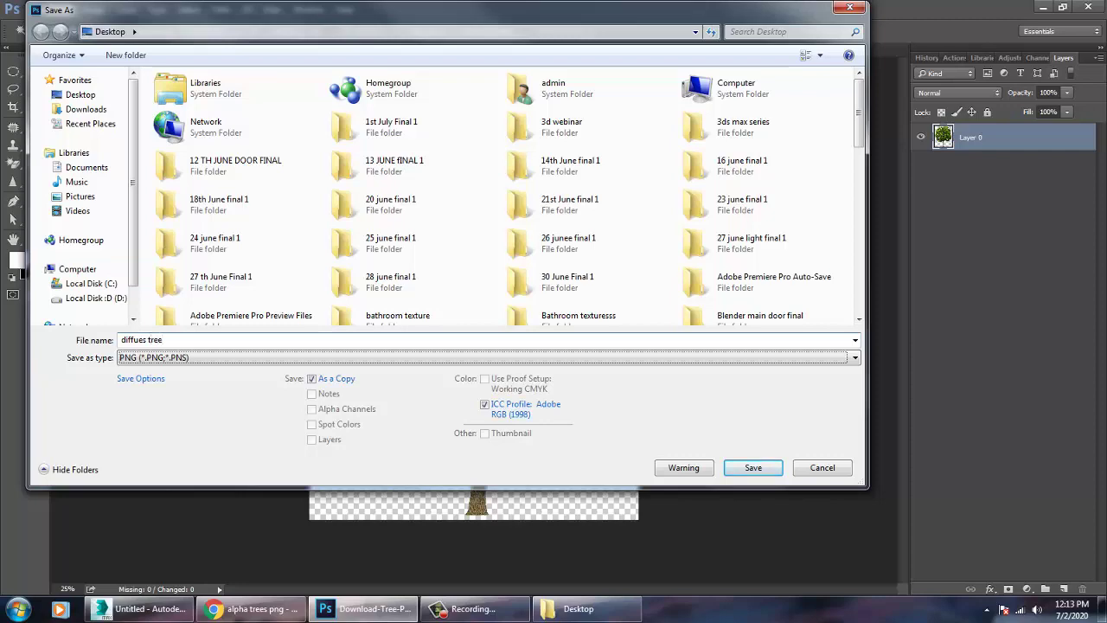
pyautogui.click(173, 358)
pyautogui.click(164, 364)
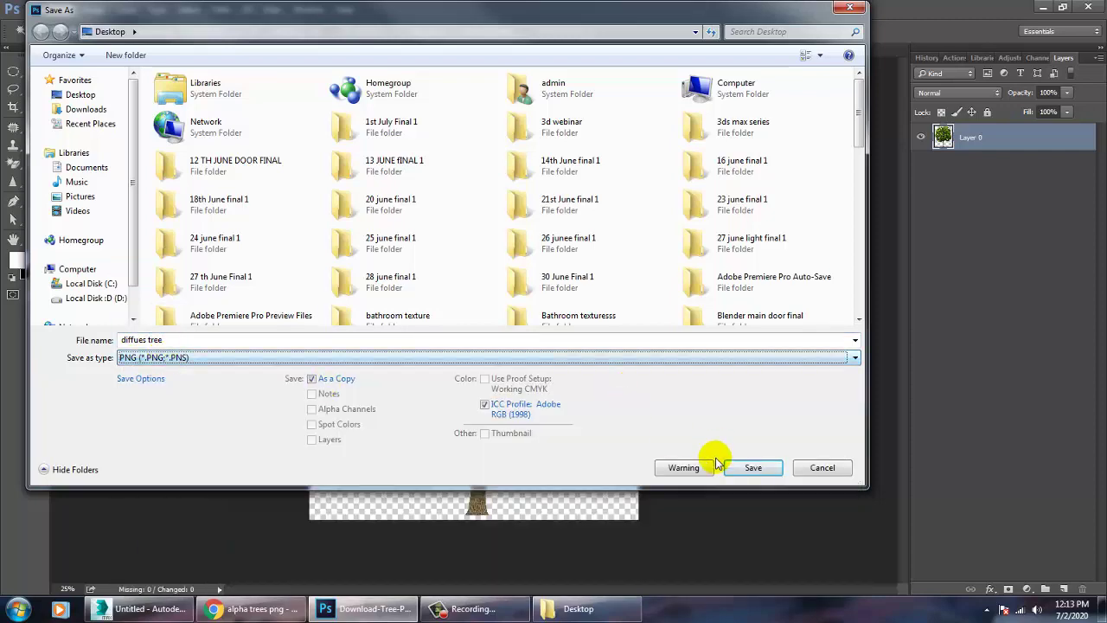
pyautogui.click(749, 464)
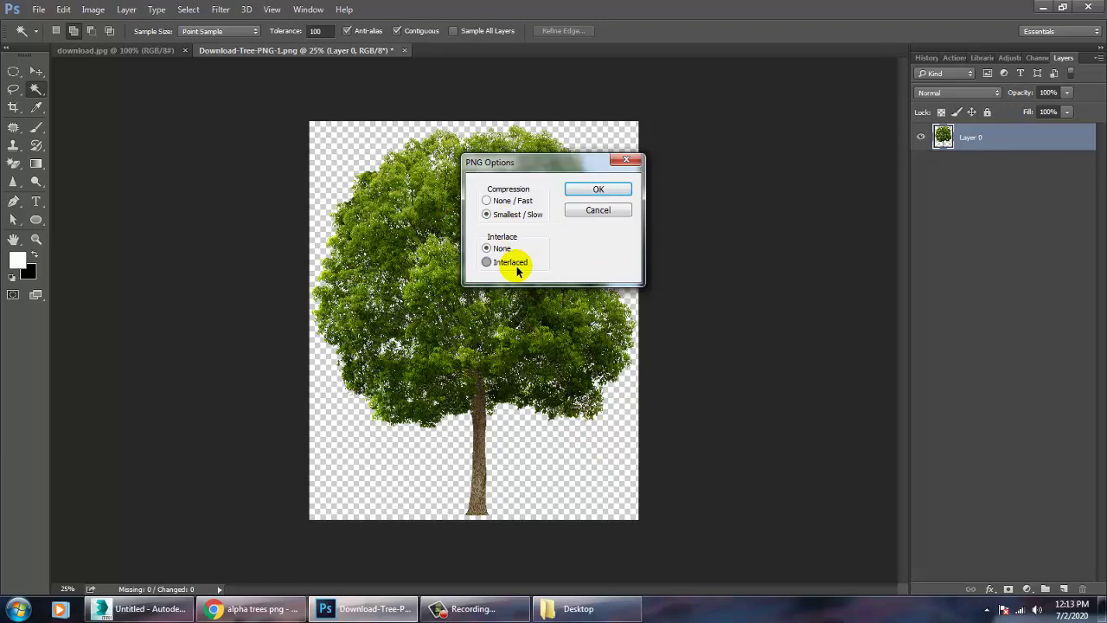
pyautogui.click(518, 270)
pyautogui.click(518, 201)
pyautogui.click(597, 189)
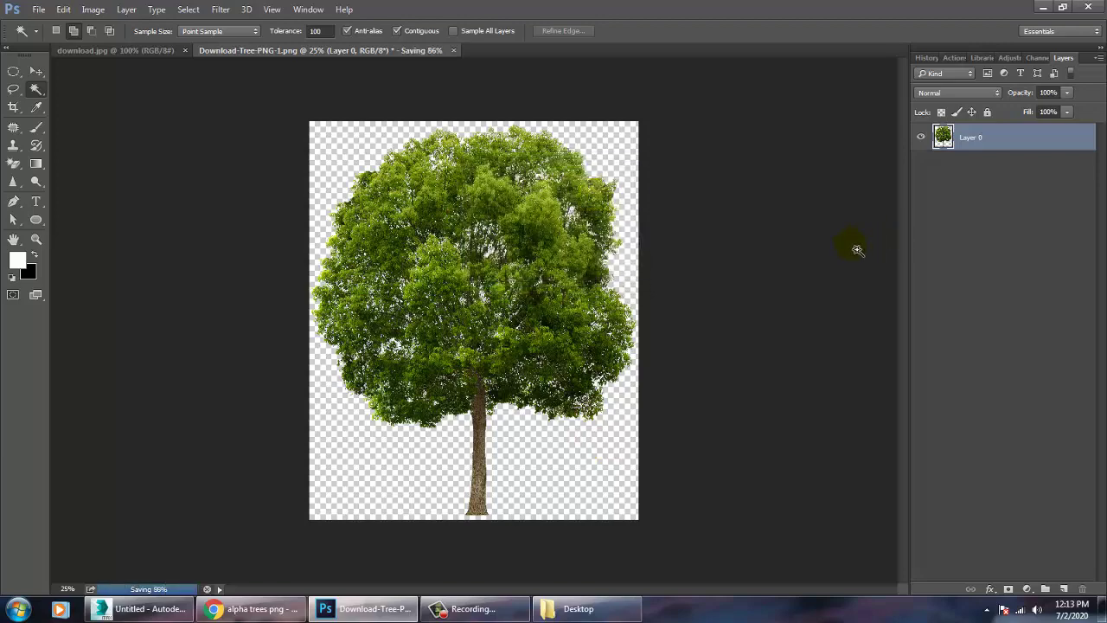
# - Turn the tree layer into an opacity mask by filling the tree white and the inverted background selection black, then deselect
pyautogui.doubleClick(961, 143)
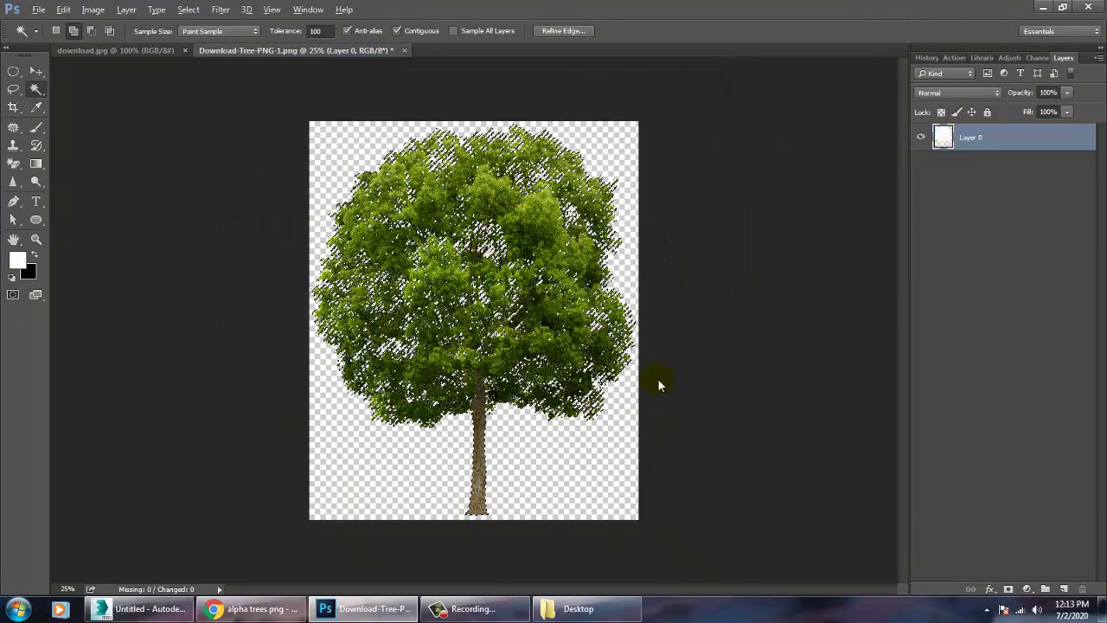
pyautogui.hotkey('alt', 'BackSpace')
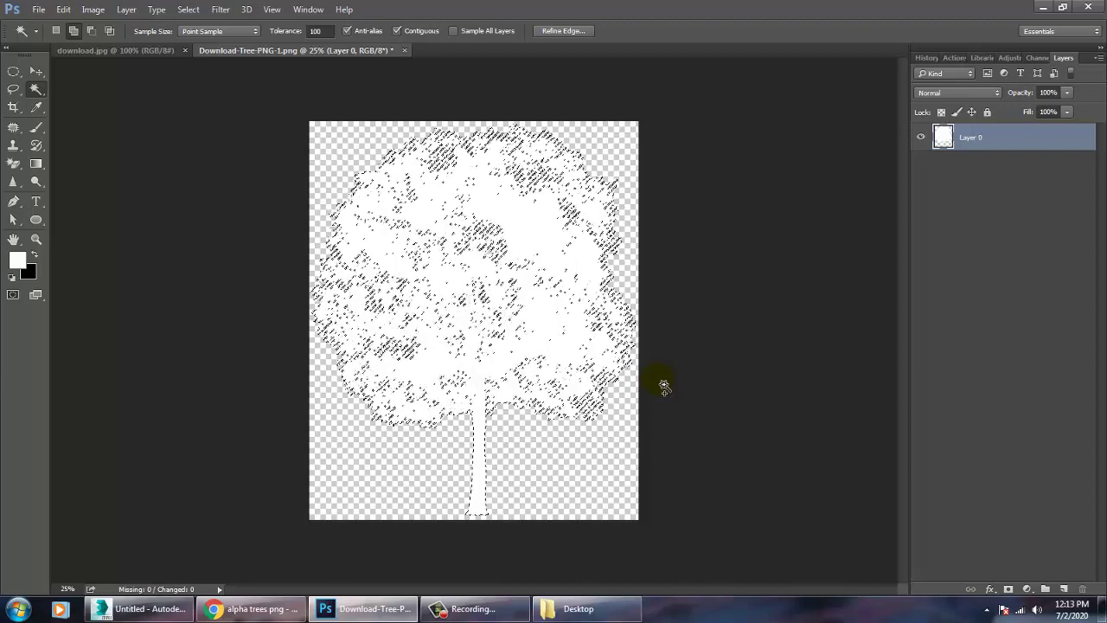
pyautogui.hotkey('ctrl', 'shift', 'i')
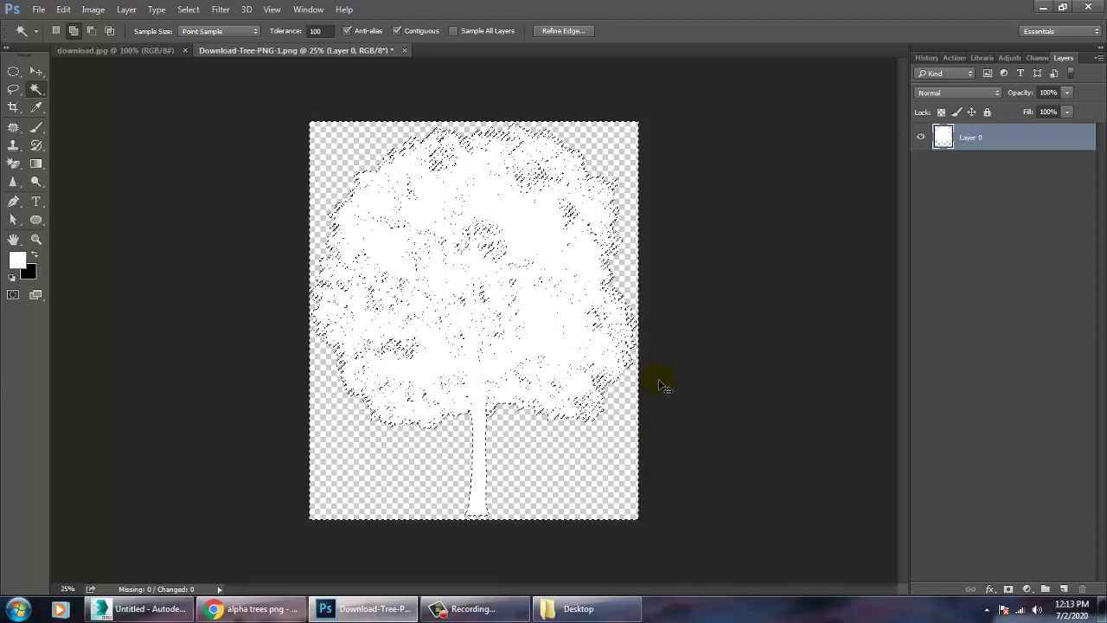
pyautogui.hotkey('ctrl', 'BackSpace')
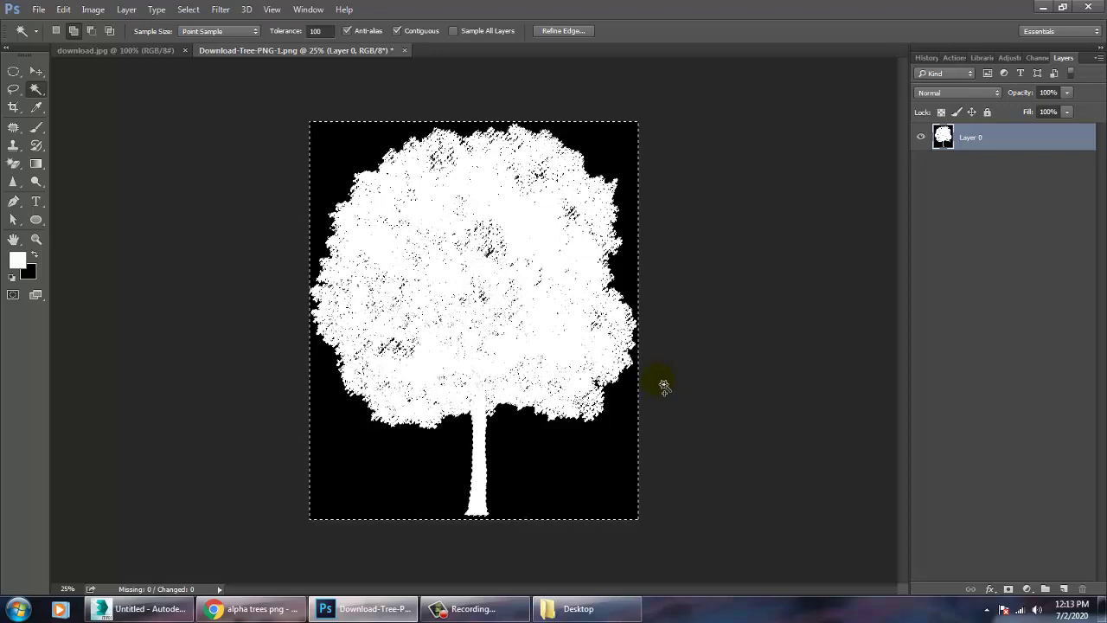
pyautogui.hotkey('ctrl', 'd')
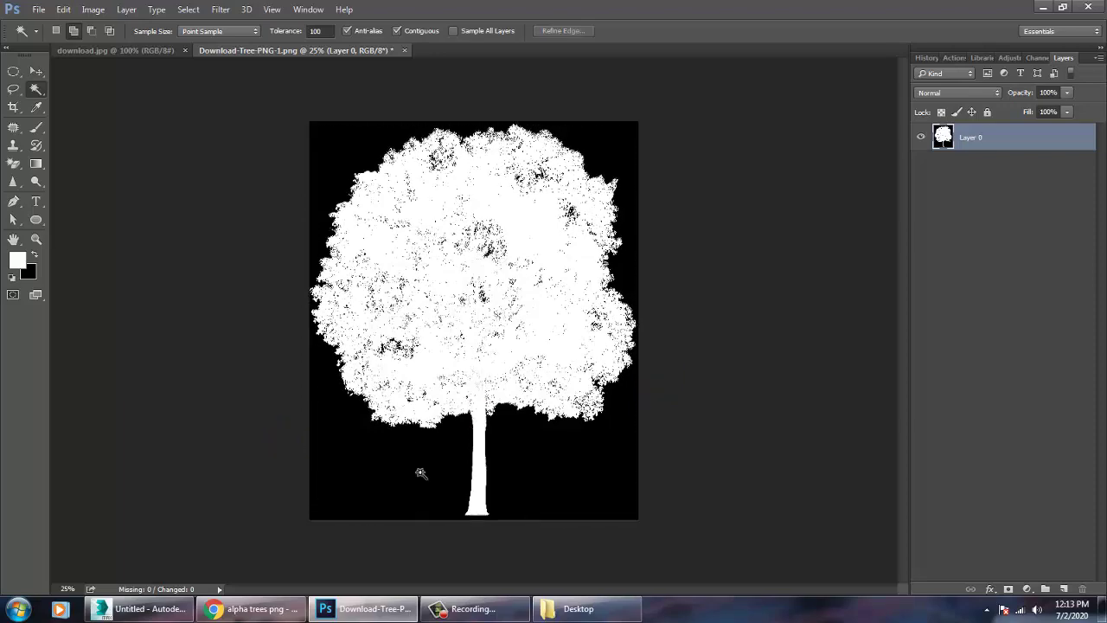
# - Save a PNG copy of the black-and-white tree mask to the Desktop as "opacity" with None / Fast compression and interlacing
pyautogui.click(38, 11)
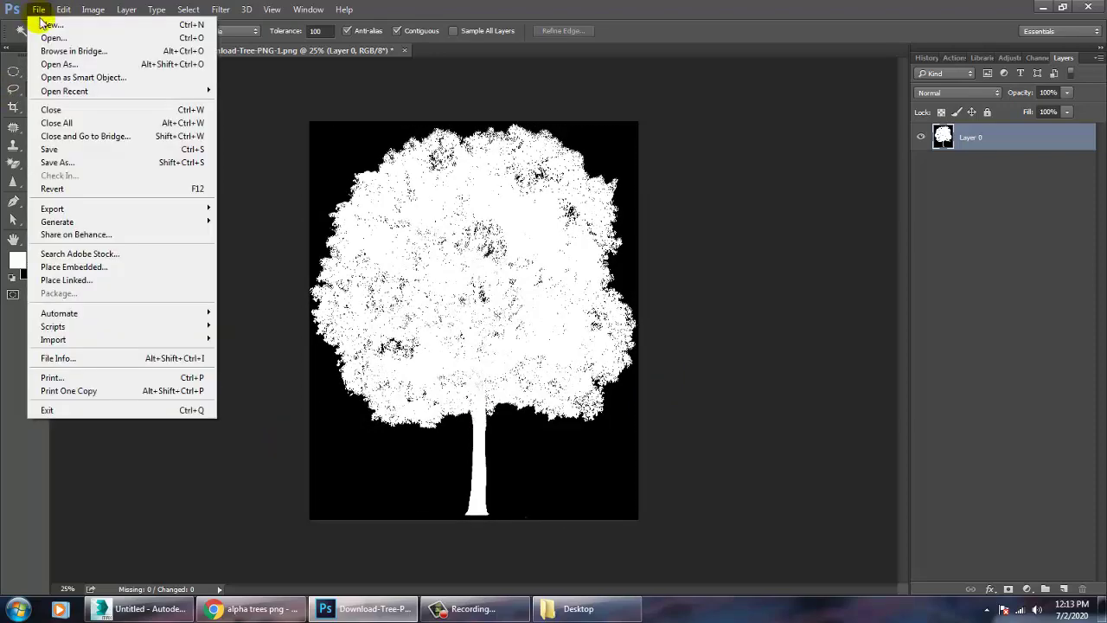
pyautogui.click(93, 164)
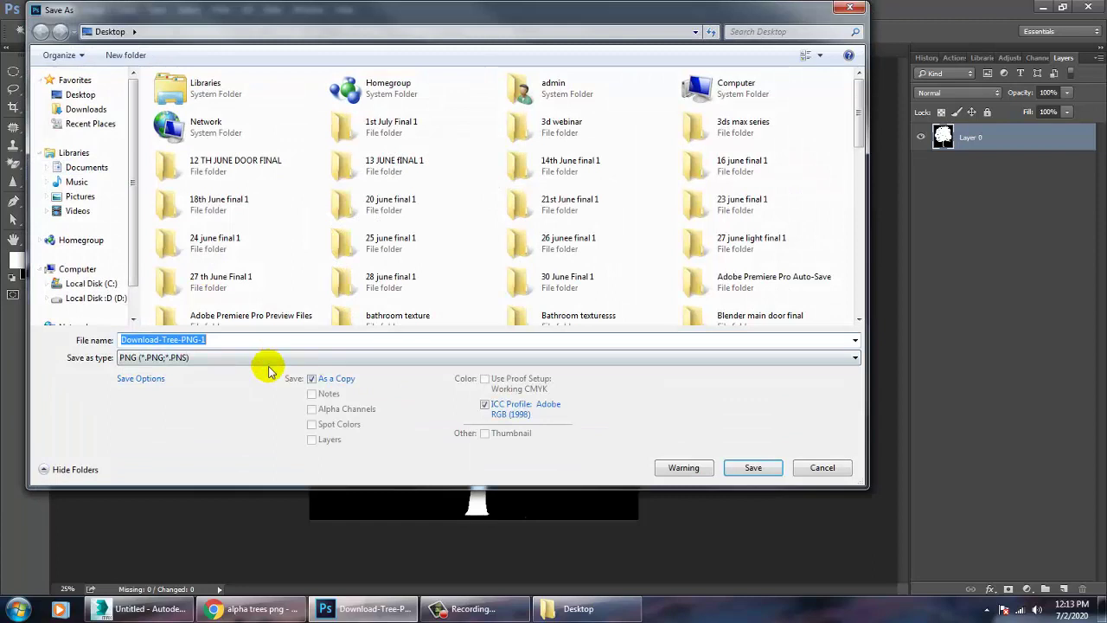
pyautogui.write('opacit')
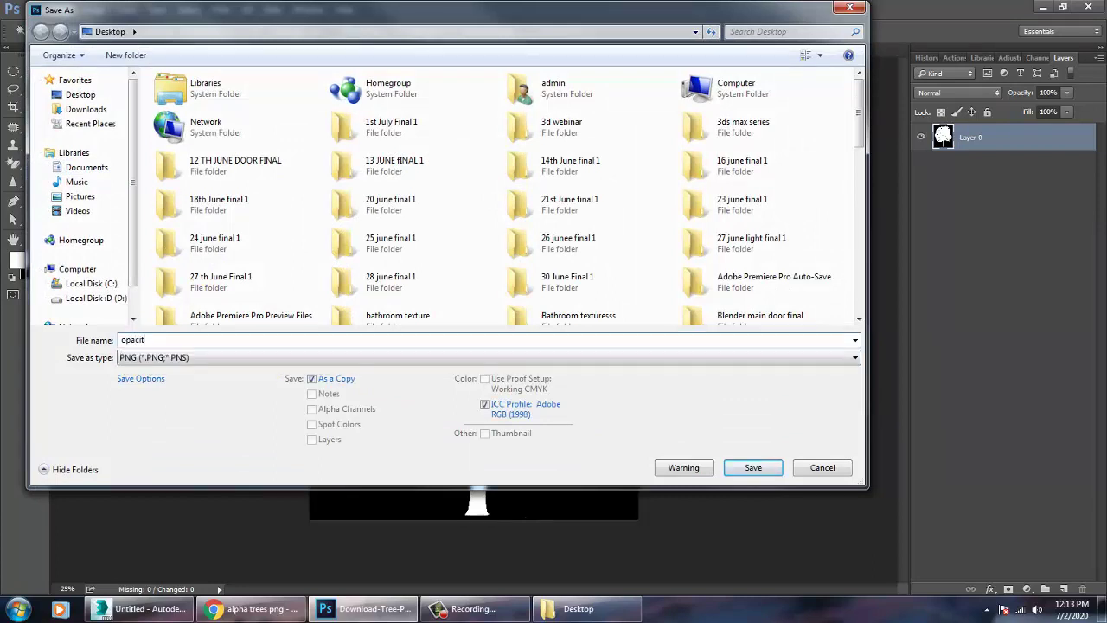
pyautogui.write('y')
pyautogui.press('Tab')
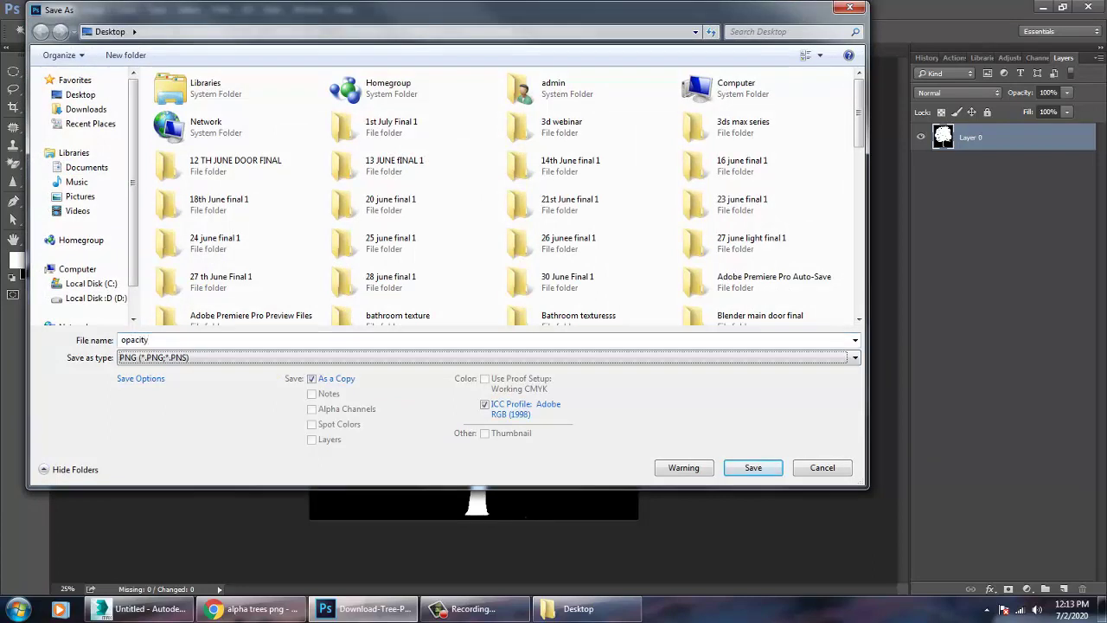
pyautogui.click(758, 467)
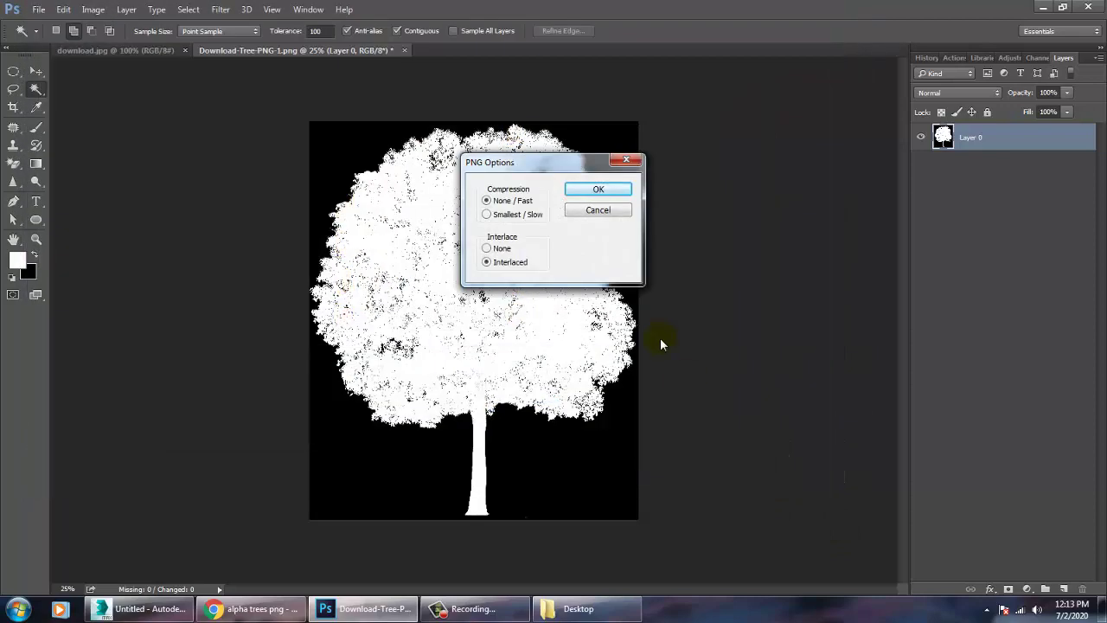
pyautogui.click(598, 191)
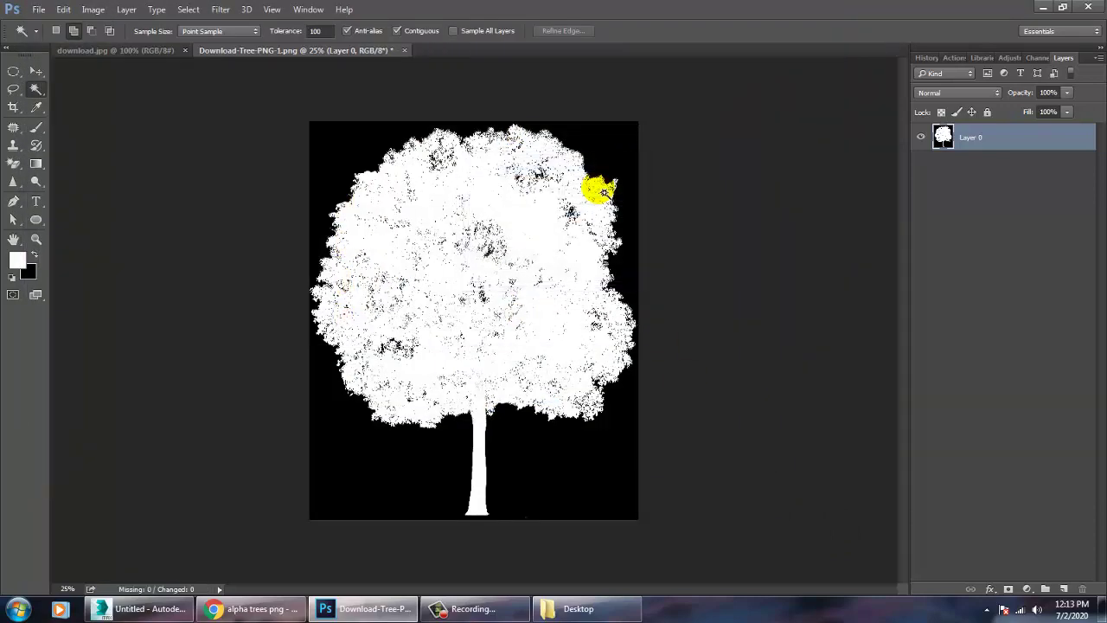
# - Switch to 3ds Max and create a large ground plane around the grid origin in the Perspective view
pyautogui.click(147, 608)
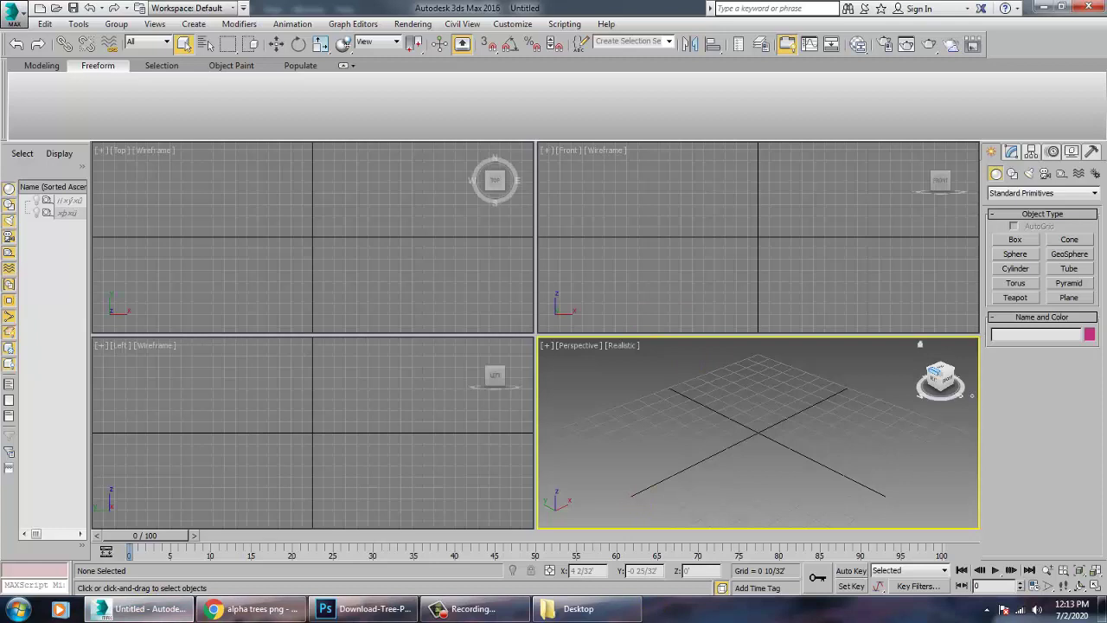
pyautogui.click(1081, 296)
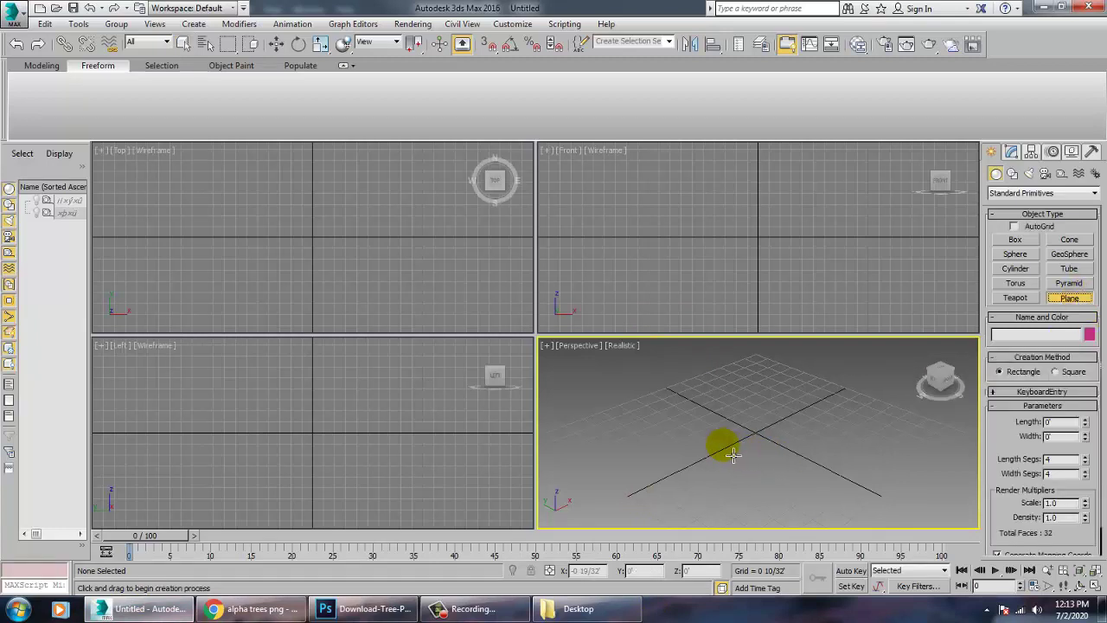
pyautogui.hotkey('alt', 'w')
pyautogui.moveTo(626, 286); pyautogui.dragTo(625, 560)
pyautogui.press('w')
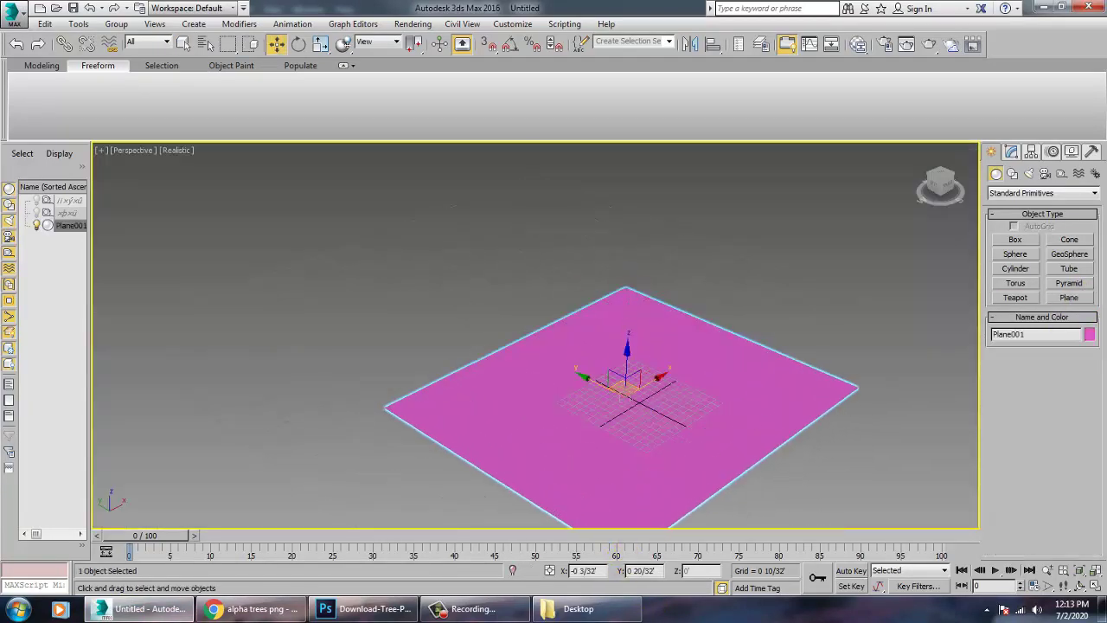
# - Create an upright rectangular plane standing near the origin in the Front view, and return to the Perspective view
pyautogui.hotkey('alt', 'w')
pyautogui.rightClick(793, 240)
pyautogui.hotkey('alt', 'w')
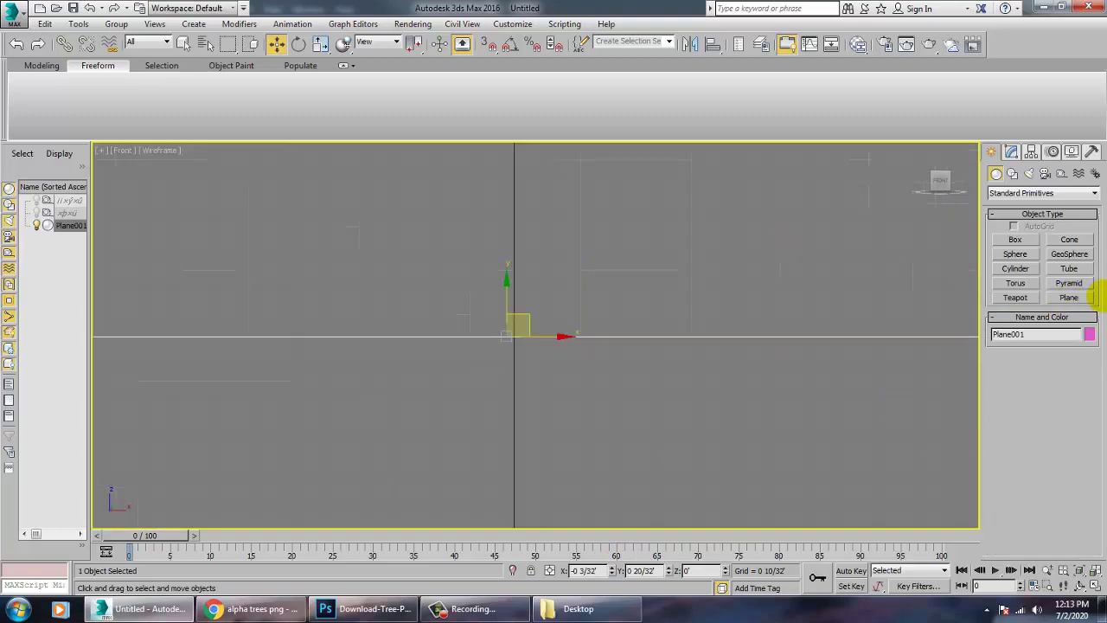
pyautogui.click(1081, 298)
pyautogui.moveTo(429, 172); pyautogui.dragTo(601, 420)
pyautogui.hotkey('alt', 'w')
pyautogui.rightClick(769, 383)
pyautogui.hotkey('alt', 'w')
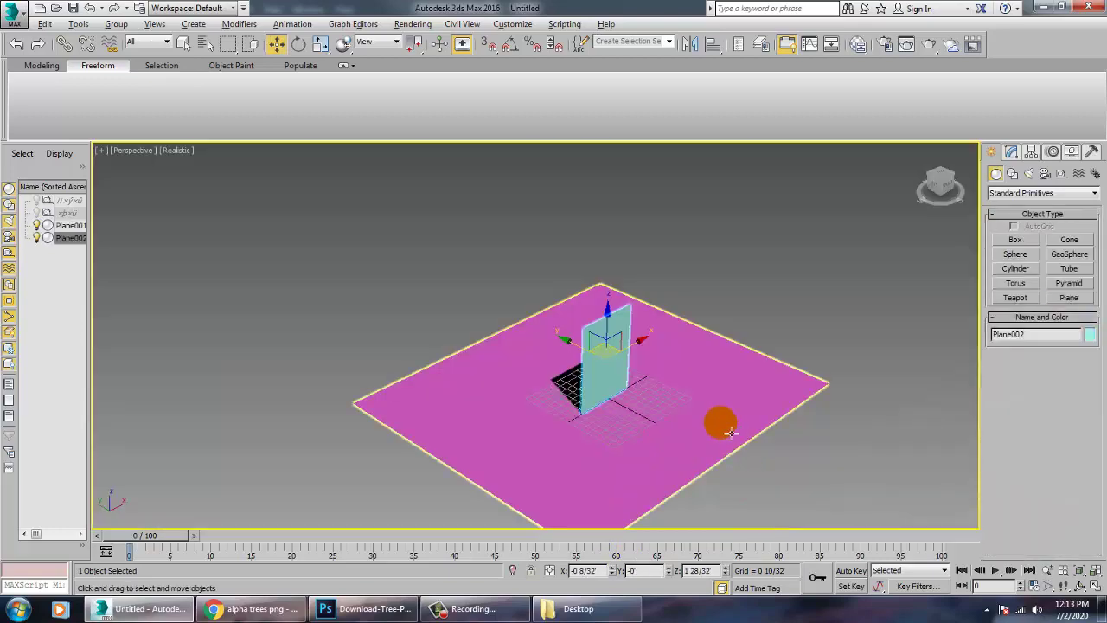
pyautogui.keyDown('alt'); pyautogui.moveTo(620, 369); pyautogui.dragTo(646, 388, button='middle'); pyautogui.keyUp('alt')
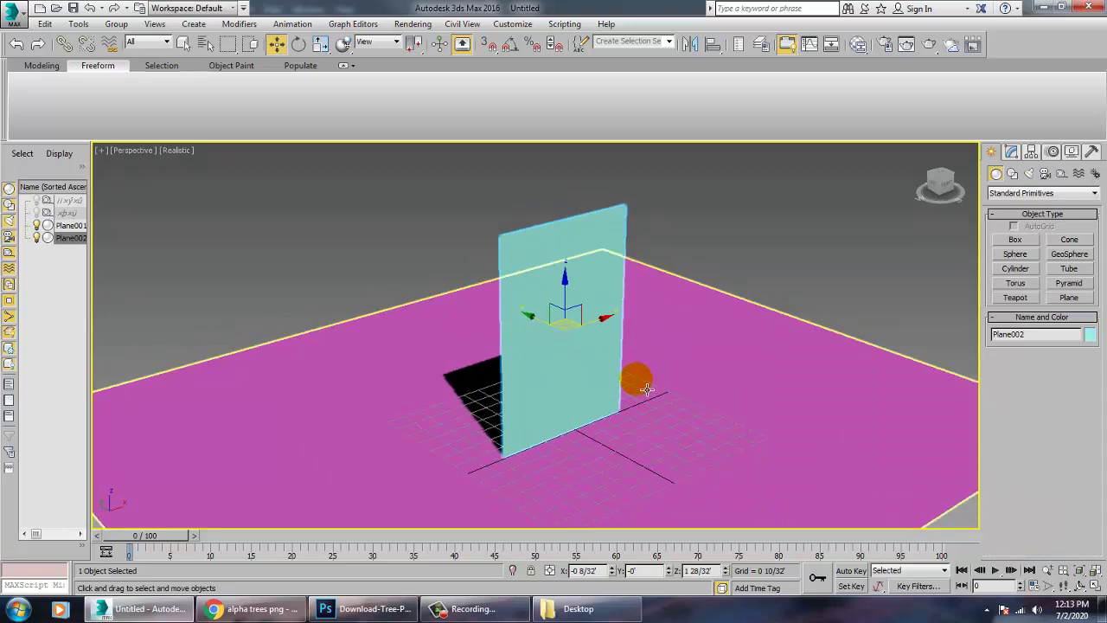
# - Open the Material Editor and change it from Slate to Compact mode
pyautogui.press('m')
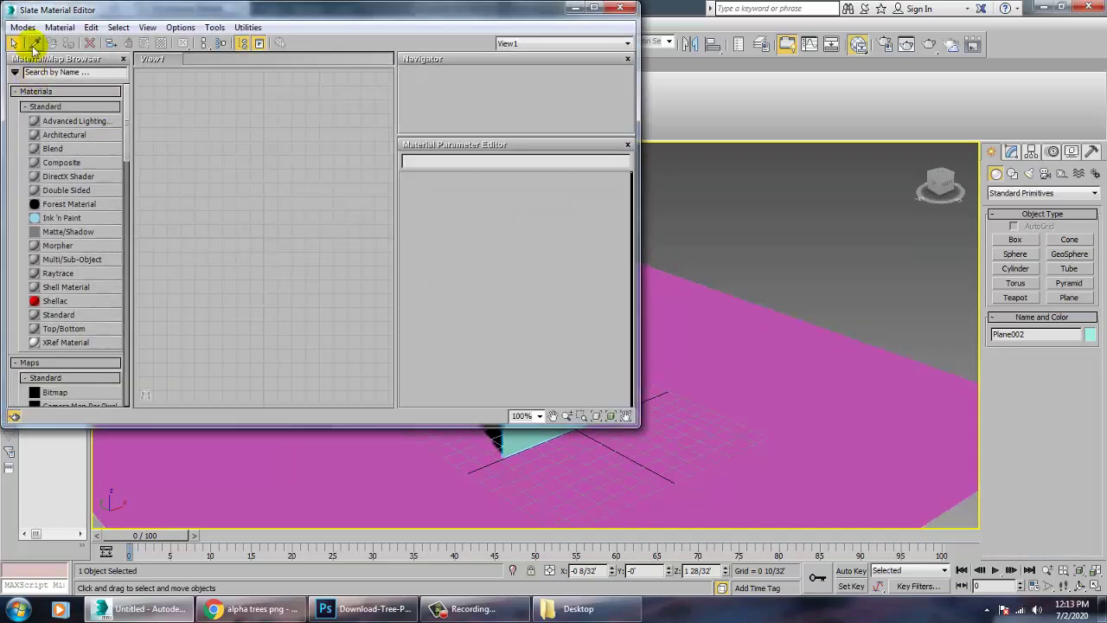
pyautogui.click(23, 27)
pyautogui.click(40, 45)
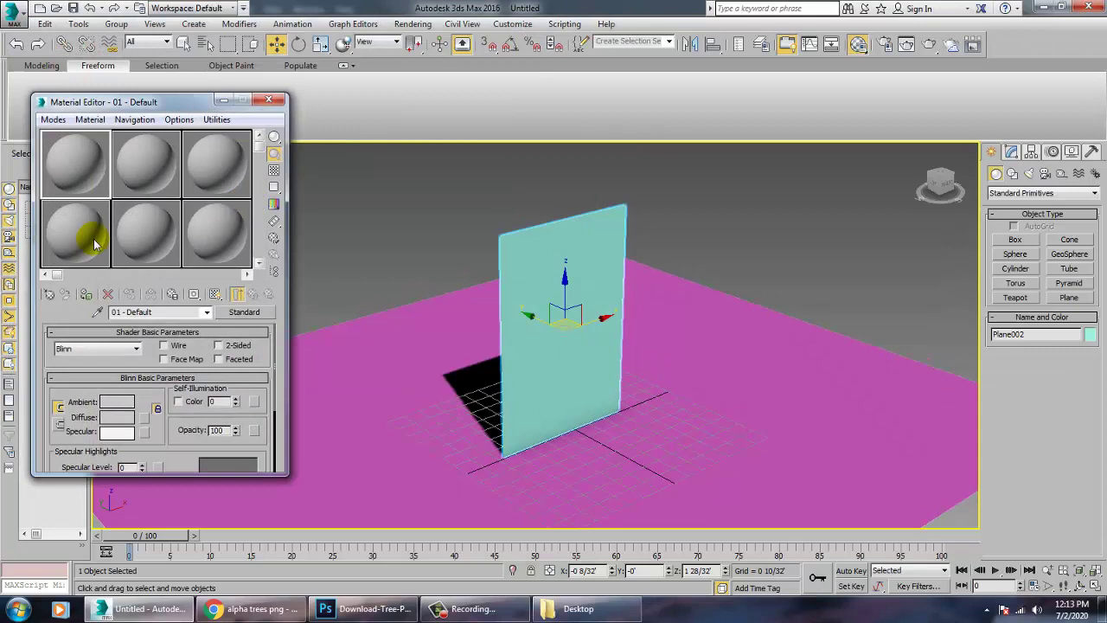
# - Load the "diffues tree" PNG from the Desktop as a Bitmap in the first material's Diffuse map slot
pyautogui.click(144, 418)
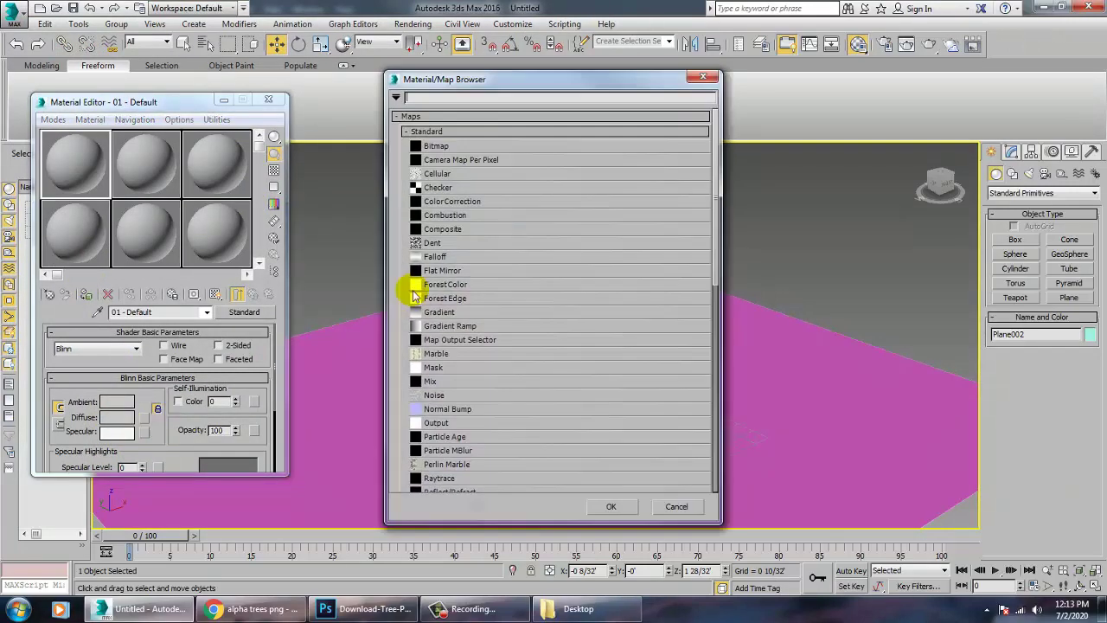
pyautogui.doubleClick(437, 147)
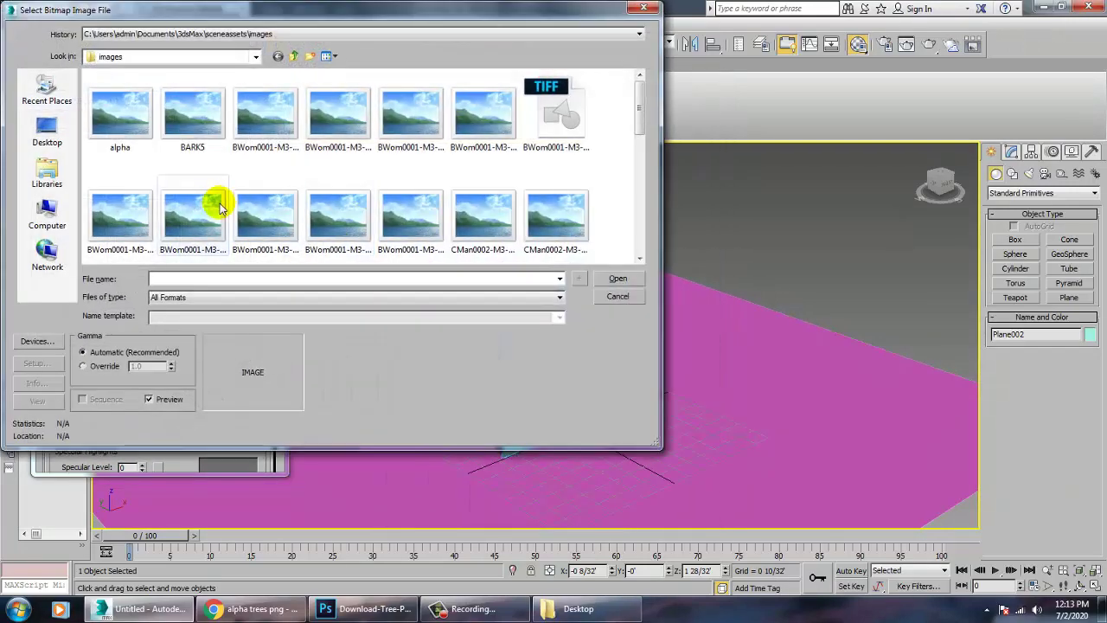
pyautogui.click(218, 203)
pyautogui.click(54, 139)
pyautogui.scroll(-5, 363, 167)
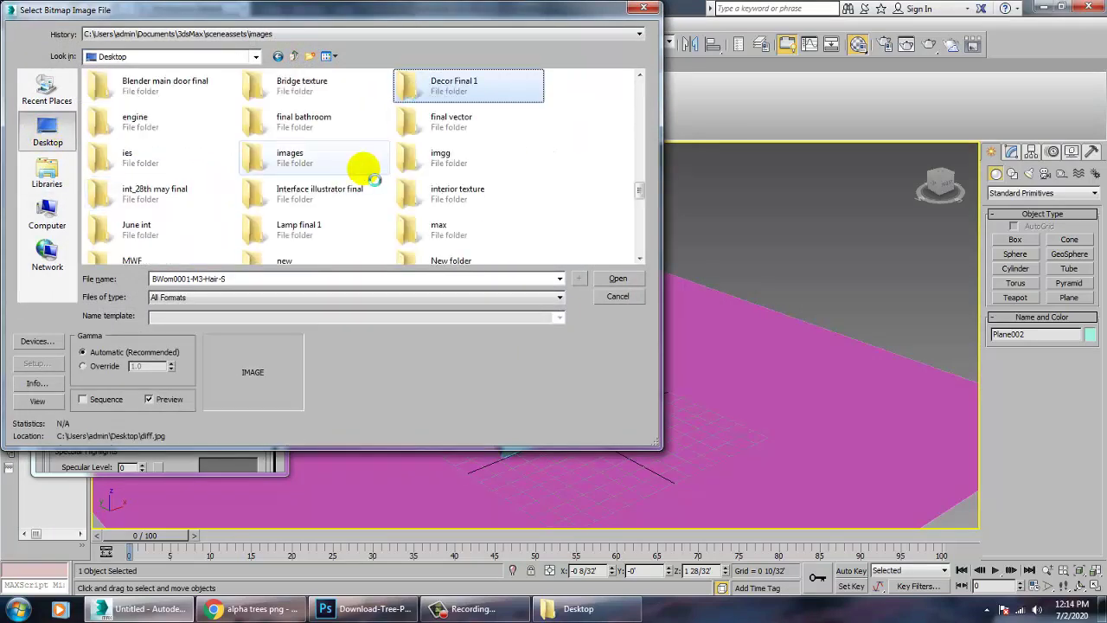
pyautogui.click(437, 82)
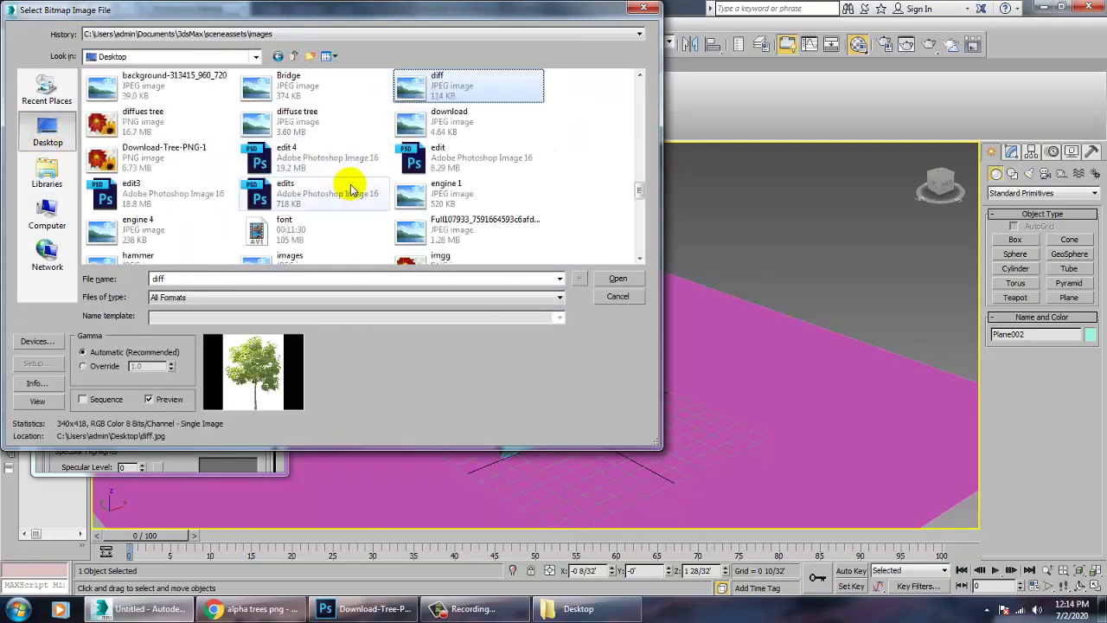
pyautogui.click(143, 126)
pyautogui.doubleClick(143, 126)
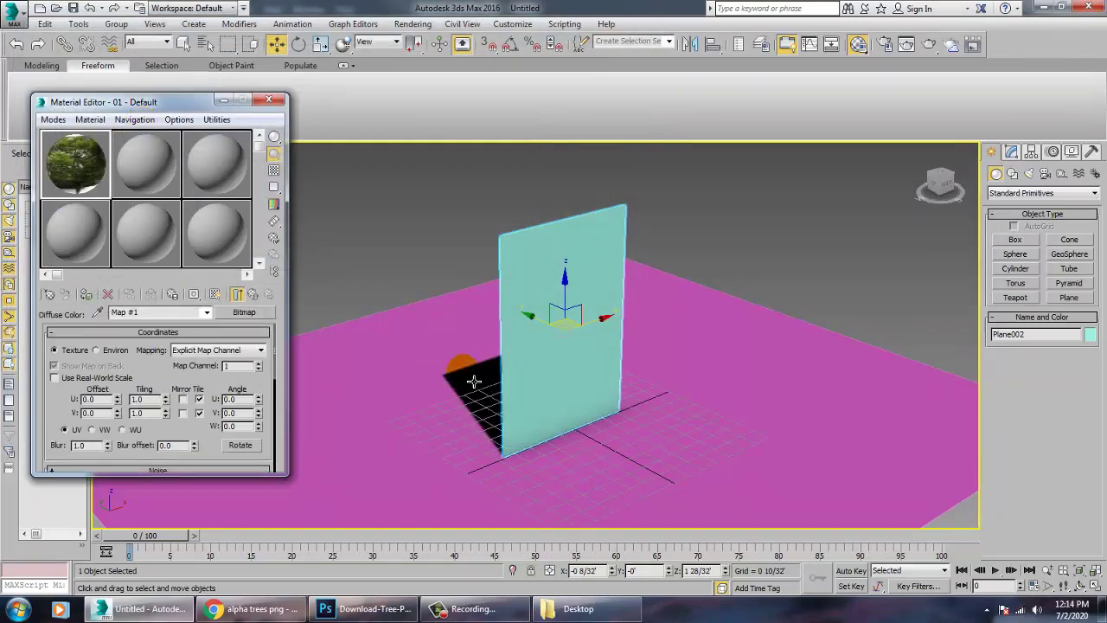
# - Assign the tree material to the upright plane, display its diffuse map in the viewport and return to the parent material
pyautogui.click(87, 292)
pyautogui.click(216, 294)
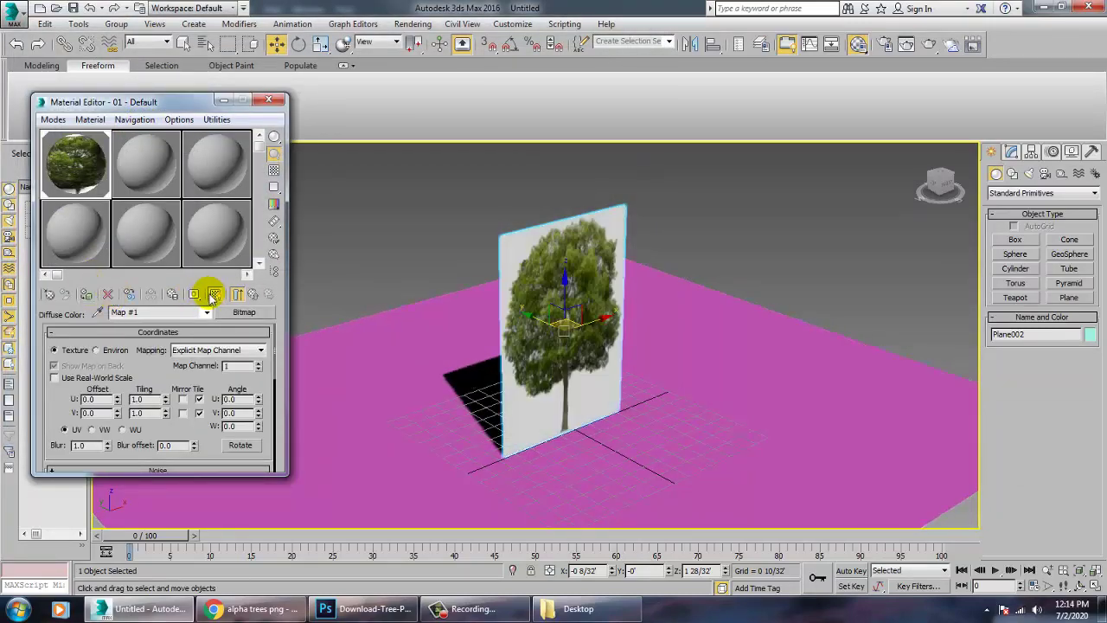
pyautogui.click(254, 296)
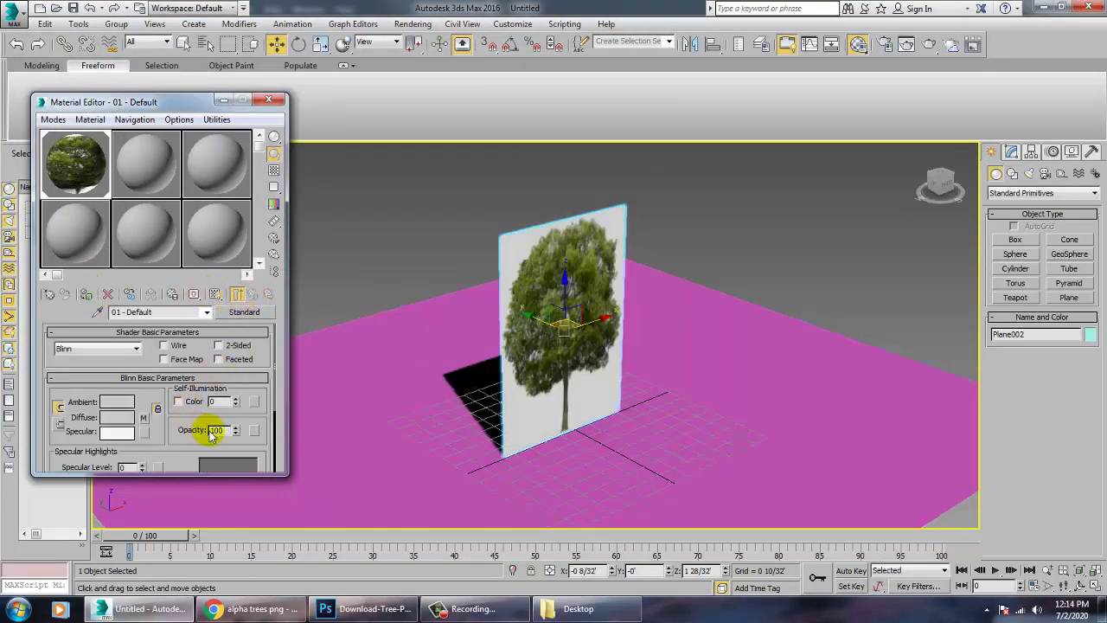
# - Load the "opacity" PNG from the Desktop as the material's Opacity bitmap, show the shaded material in the viewport and close the editor
pyautogui.click(255, 430)
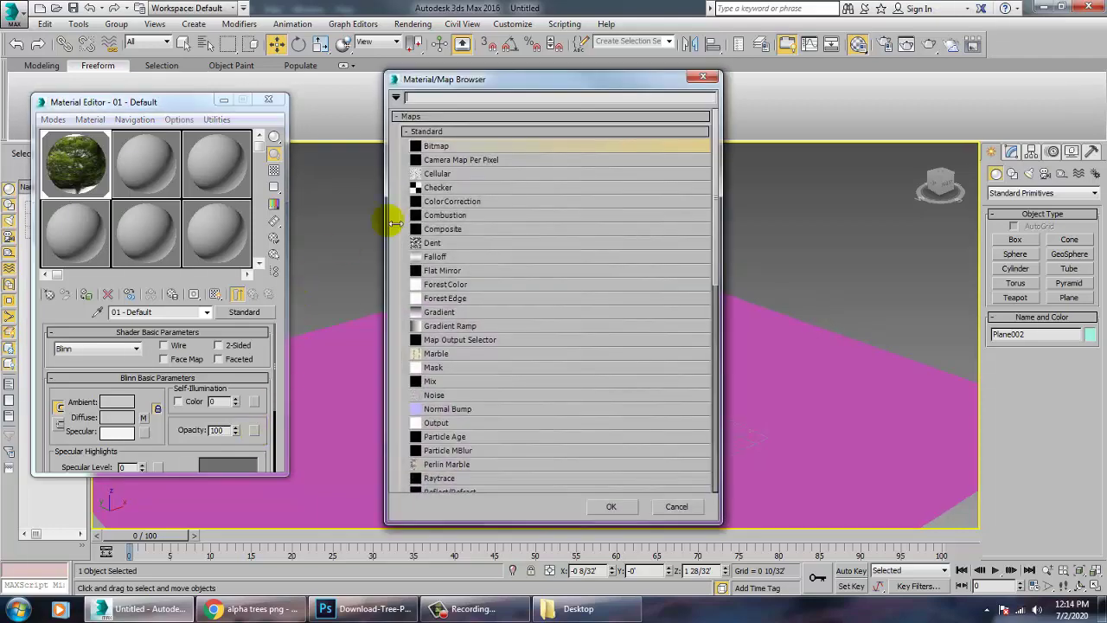
pyautogui.doubleClick(470, 149)
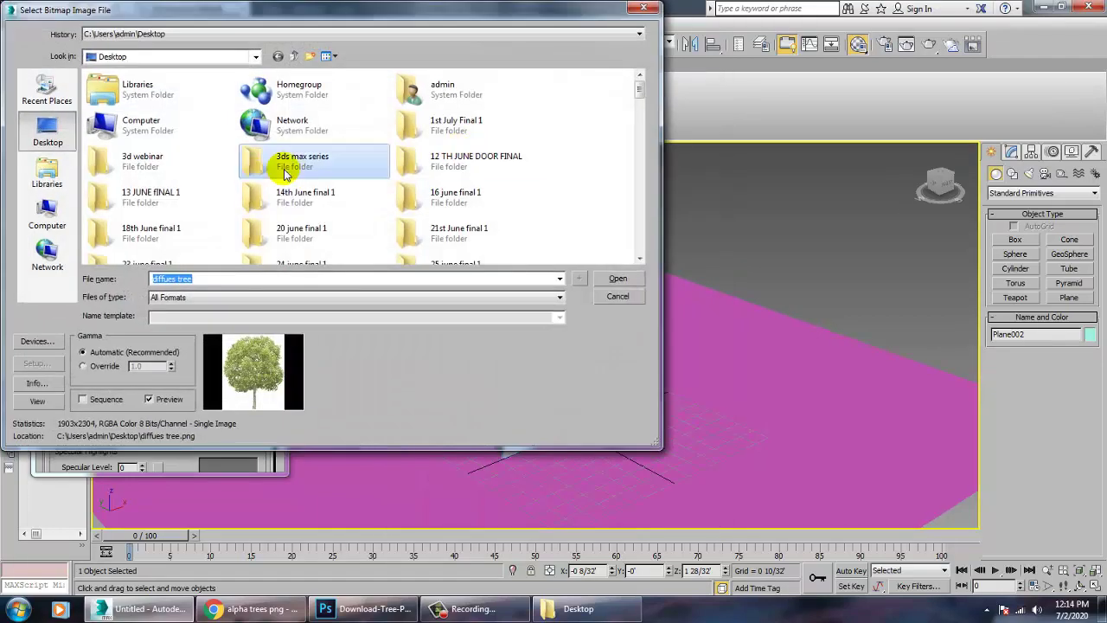
pyautogui.press('o')
pyautogui.press('o')
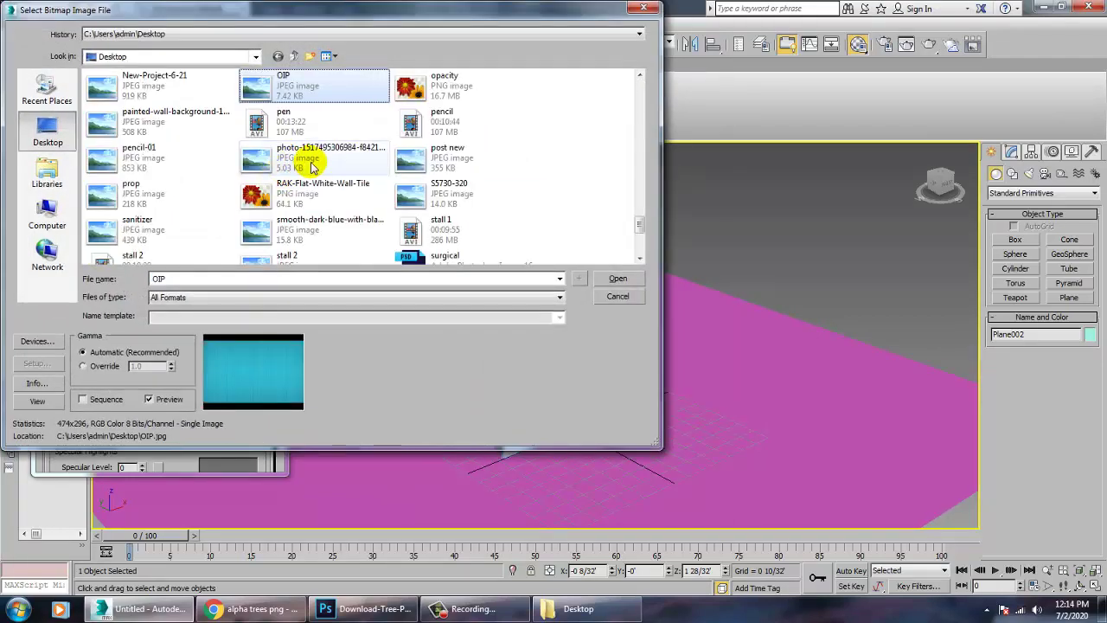
pyautogui.doubleClick(416, 88)
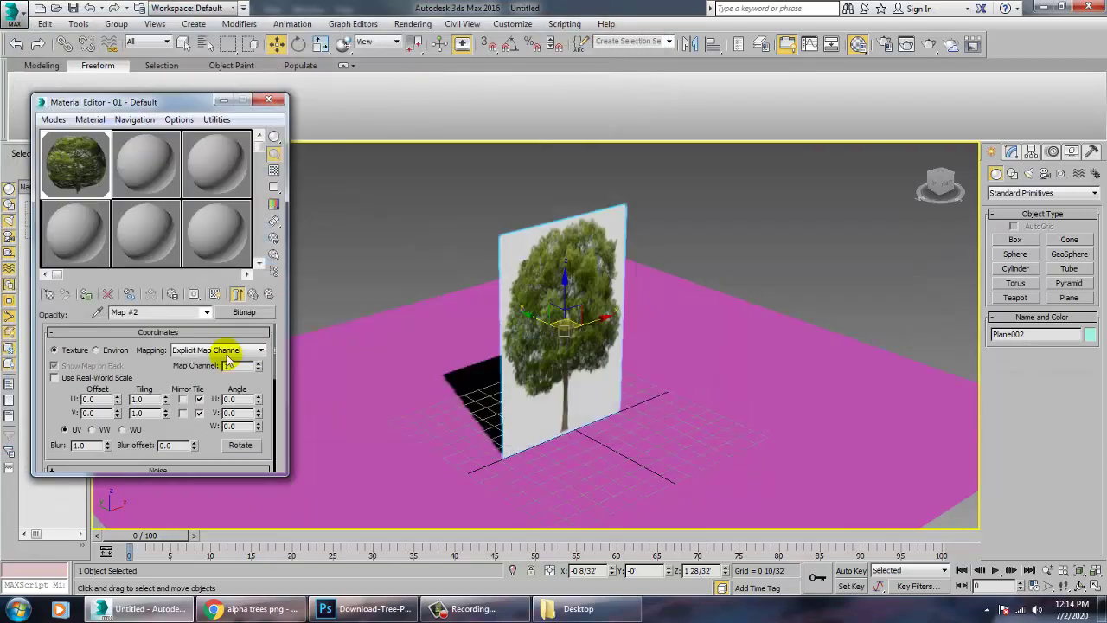
pyautogui.click(259, 294)
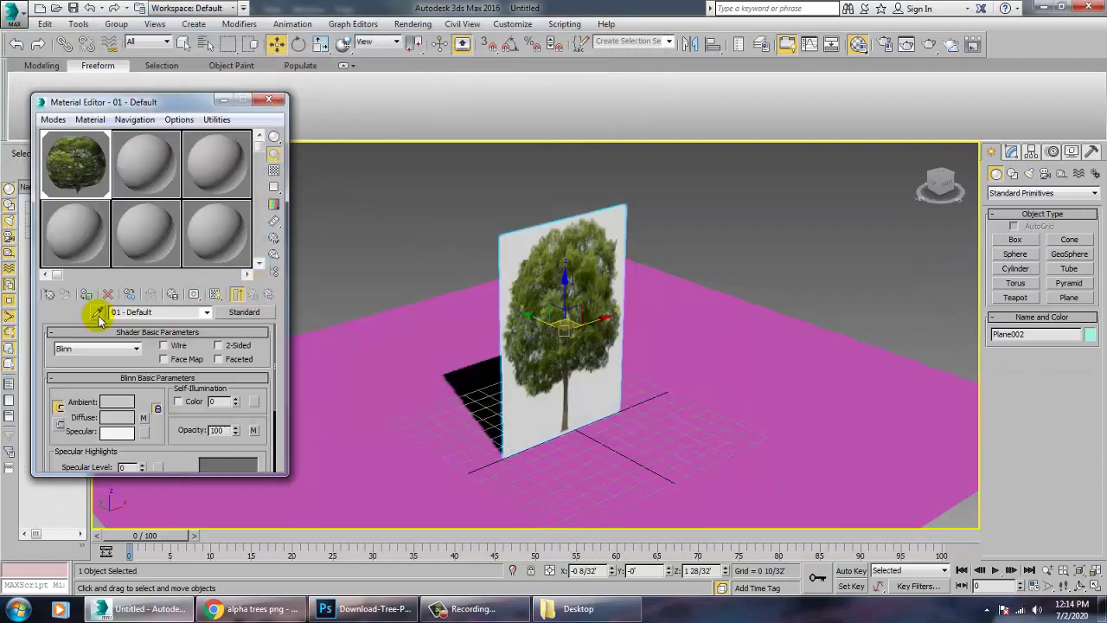
pyautogui.click(216, 295)
pyautogui.click(270, 99)
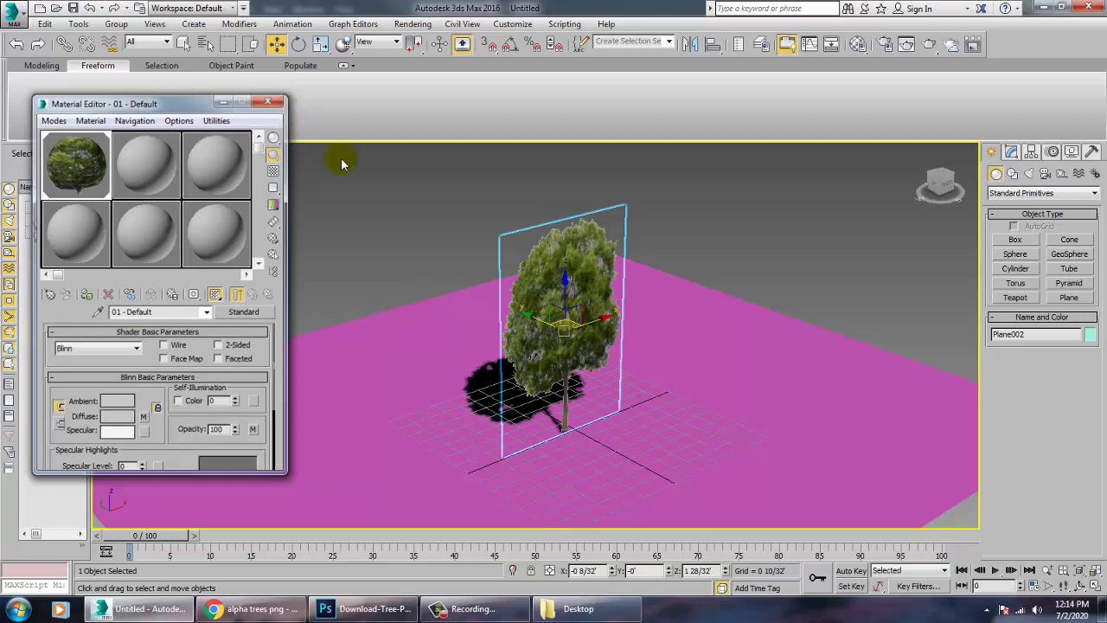
# - Clone the upright tree plane as one copy rotated about 80 degrees around the vertical axis to form a cross
pyautogui.click(378, 178)
pyautogui.keyDown('alt'); pyautogui.moveTo(623, 241); pyautogui.dragTo(589, 231, button='middle'); pyautogui.keyUp('alt')
pyautogui.click(589, 231)
pyautogui.press('z')
pyautogui.keyDown('alt'); pyautogui.moveTo(550, 324); pyautogui.dragTo(600, 331, button='middle'); pyautogui.keyUp('alt')
pyautogui.press('e')
pyautogui.scroll(-6, 587, 384)
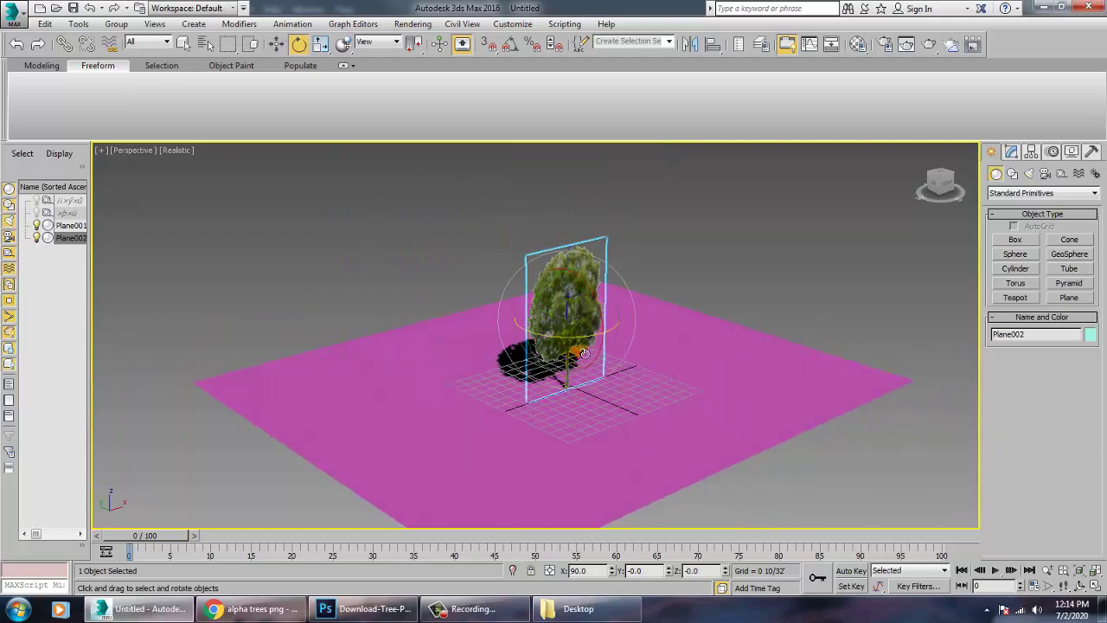
pyautogui.moveTo(584, 353)
pyautogui.keyDown('shift'); pyautogui.mouseDown()
pyautogui.moveTo(460, 338)
pyautogui.moveTo(502, 357)
pyautogui.mouseUp(); pyautogui.keyUp('shift')
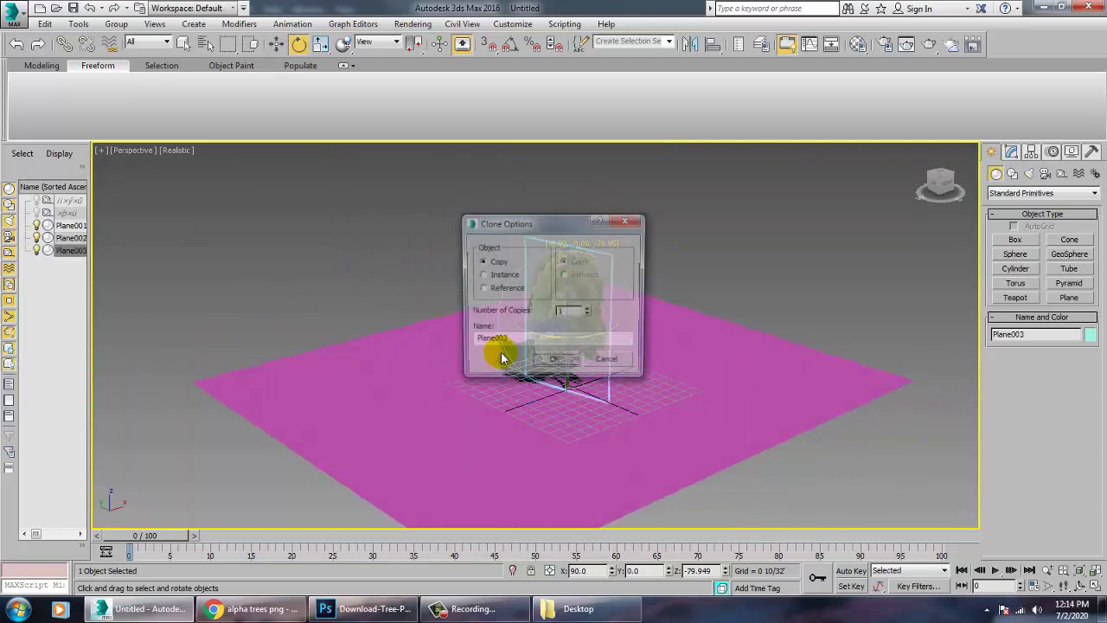
pyautogui.click(549, 360)
# - Select both crossed tree planes, move them near a corner of the ground plane and lower them about 5/32' toward the ground
pyautogui.moveTo(662, 320)
pyautogui.keyDown('alt'); pyautogui.mouseDown(button='middle')
pyautogui.moveTo(687, 285)
pyautogui.moveTo(601, 324)
pyautogui.mouseUp(button='middle'); pyautogui.keyUp('alt')
pyautogui.press('w')
pyautogui.keyDown('ctrl'); pyautogui.click(625, 274); pyautogui.keyUp('ctrl')
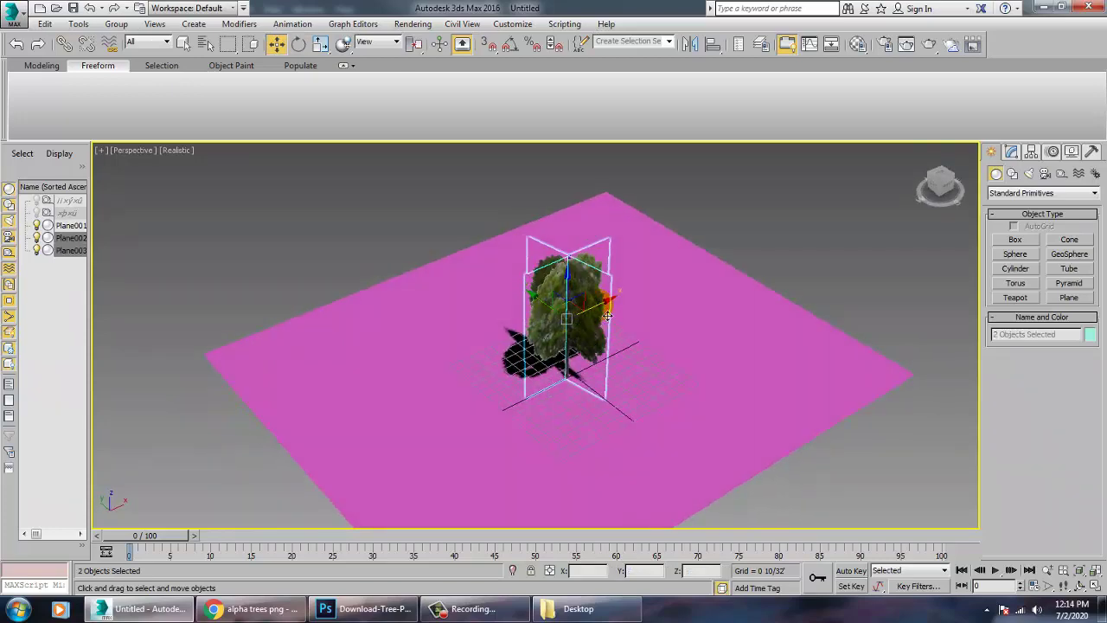
pyautogui.moveTo(608, 316); pyautogui.dragTo(381, 417)
pyautogui.keyDown('alt'); pyautogui.moveTo(380, 417); pyautogui.dragTo(393, 284, button='middle'); pyautogui.keyUp('alt')
pyautogui.moveTo(338, 328); pyautogui.dragTo(340, 338)
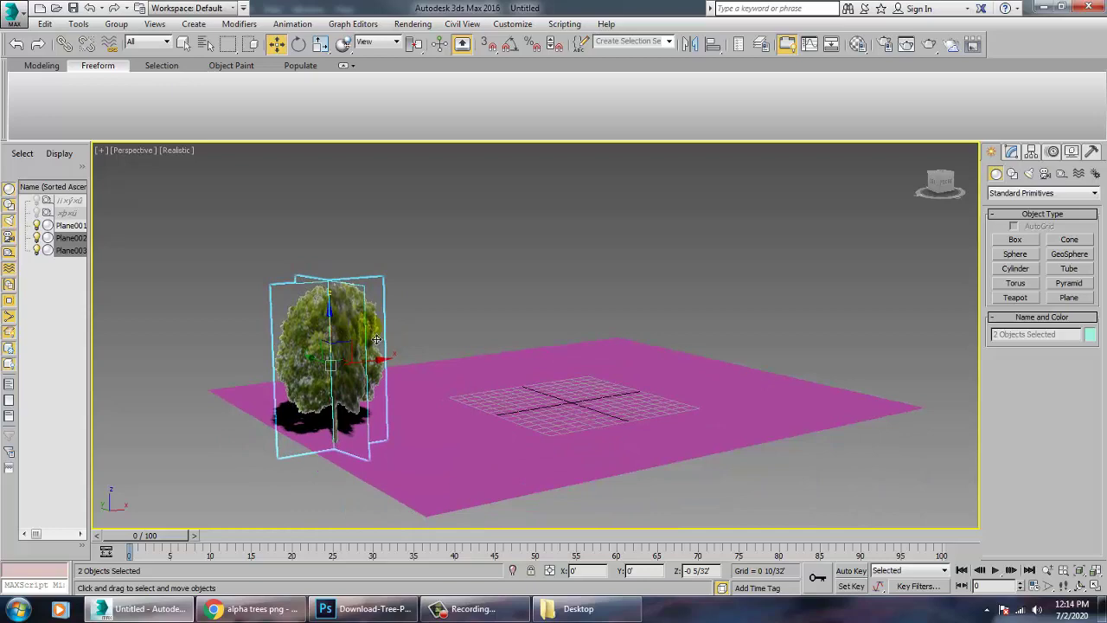
# - Clone the crossed tree planes along the X axis as 4 copies to form a row of trees across the ground
pyautogui.scroll(4, 376, 344)
pyautogui.keyDown('shift'); pyautogui.moveTo(375, 371); pyautogui.dragTo(583, 370); pyautogui.keyUp('shift')
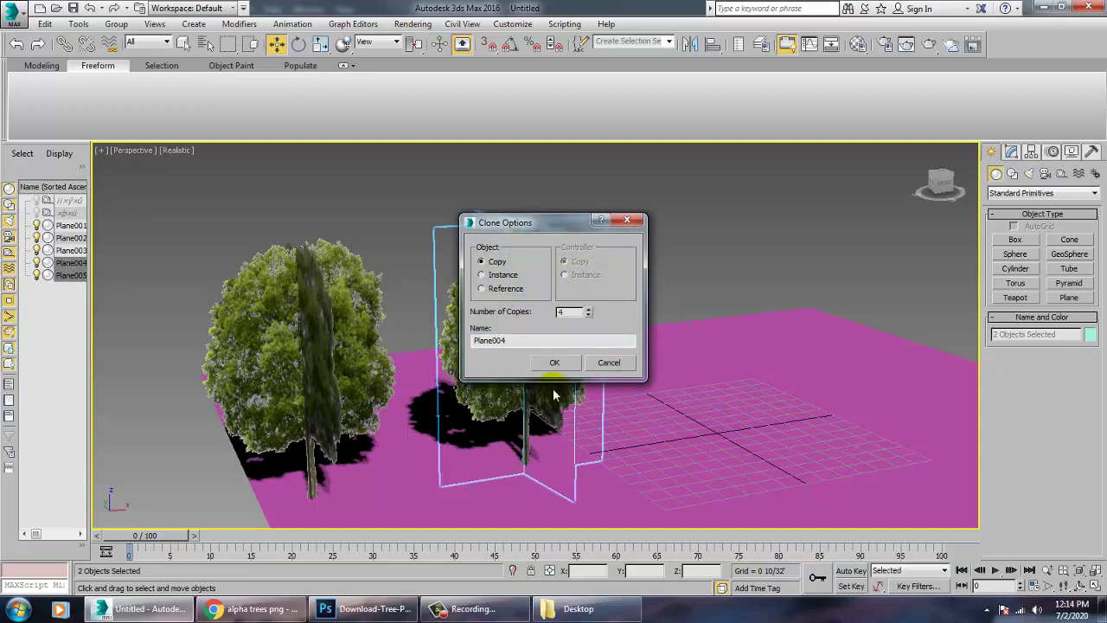
pyautogui.click(565, 363)
pyautogui.keyDown('alt'); pyautogui.moveTo(667, 390); pyautogui.dragTo(672, 348, button='middle'); pyautogui.keyUp('alt')
pyautogui.scroll(-5, 603, 302)
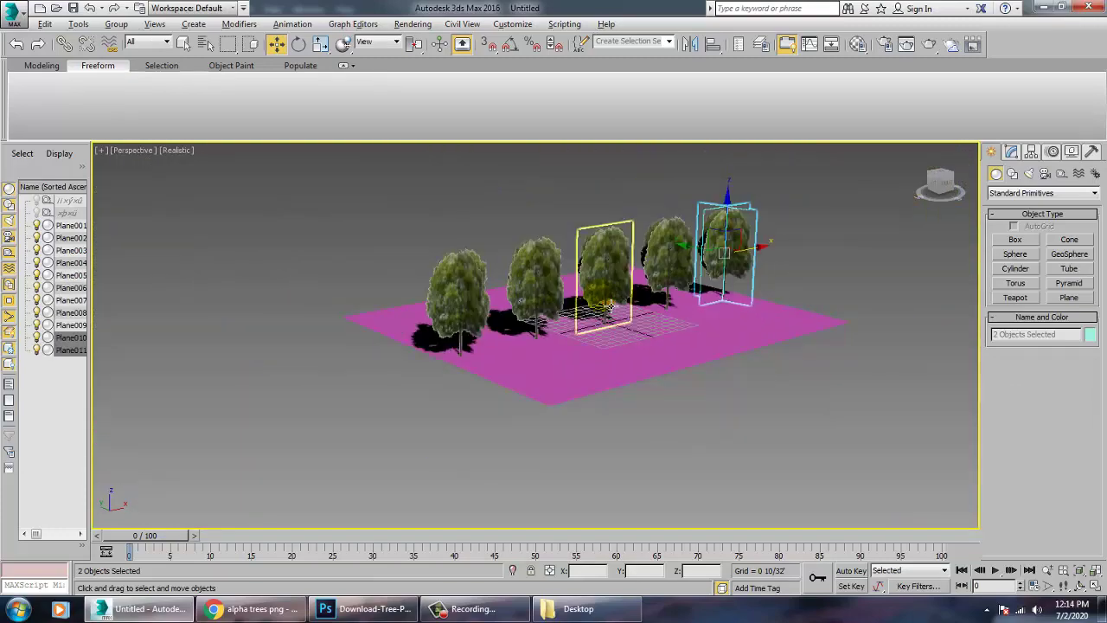
# - Scale the ground plane up uniformly to about 249% so it extends well beyond the row of trees
pyautogui.keyDown('alt'); pyautogui.moveTo(603, 302); pyautogui.dragTo(727, 385, button='middle'); pyautogui.keyUp('alt')
pyautogui.scroll(5, 688, 368)
pyautogui.click(697, 372)
pyautogui.scroll(-2, 699, 373)
pyautogui.moveTo(822, 424); pyautogui.dragTo(720, 429, button='middle')
pyautogui.click(721, 428)
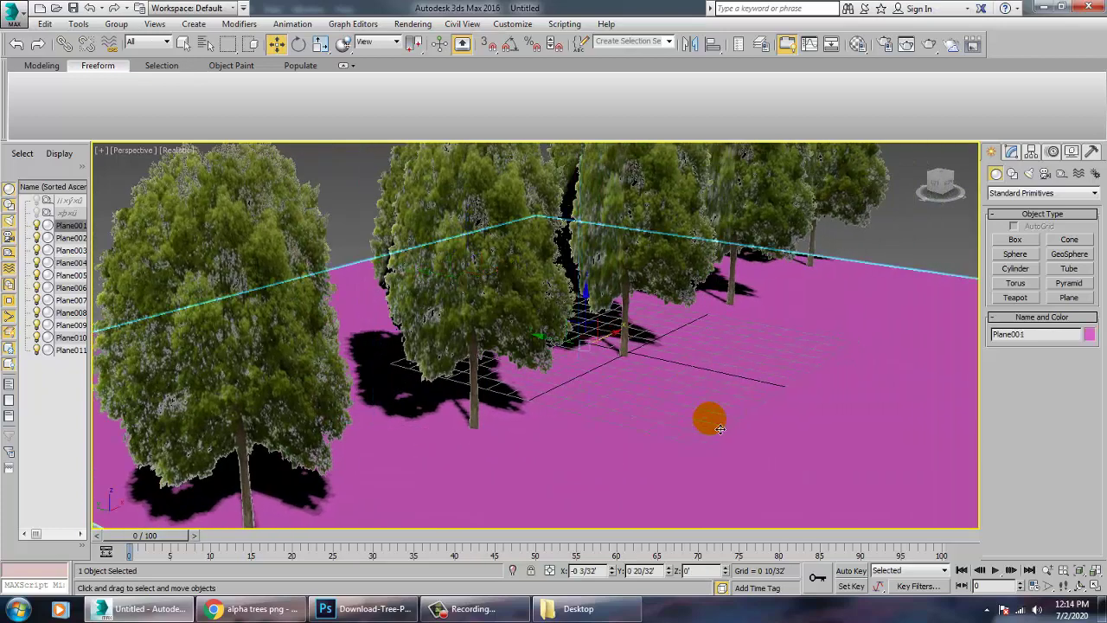
pyautogui.press('r')
pyautogui.moveTo(603, 359); pyautogui.dragTo(489, 231)
pyautogui.scroll(-5, 609, 303)
pyautogui.scroll(3, 642, 337)
pyautogui.scroll(4, 641, 336)
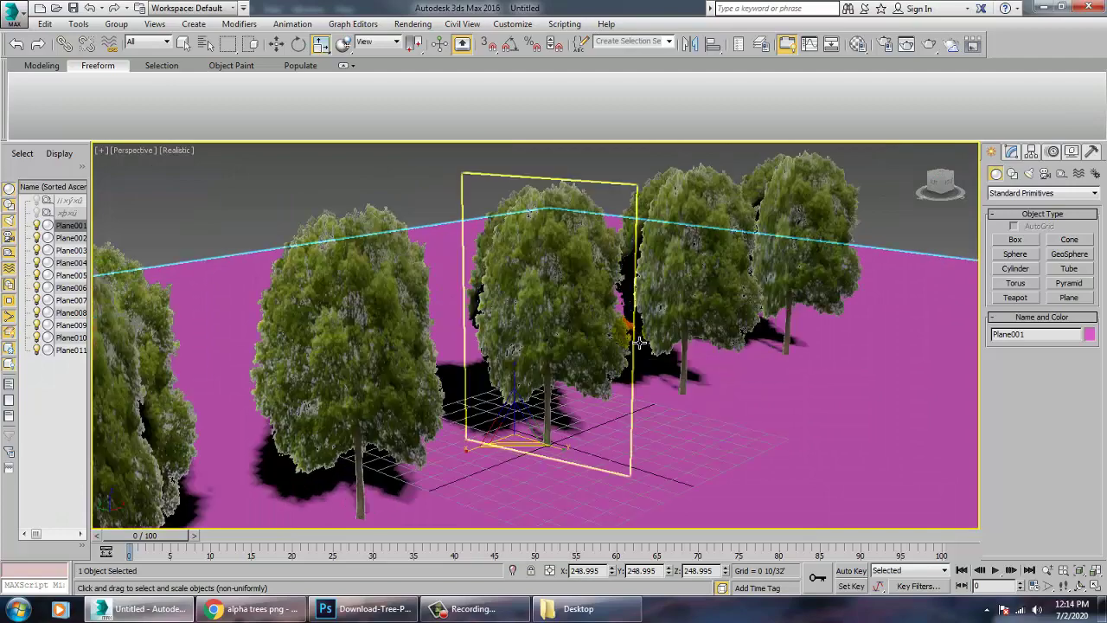
# - Render the perspective view of the tree row and close the rendered frame
pyautogui.scroll(3, 603, 342)
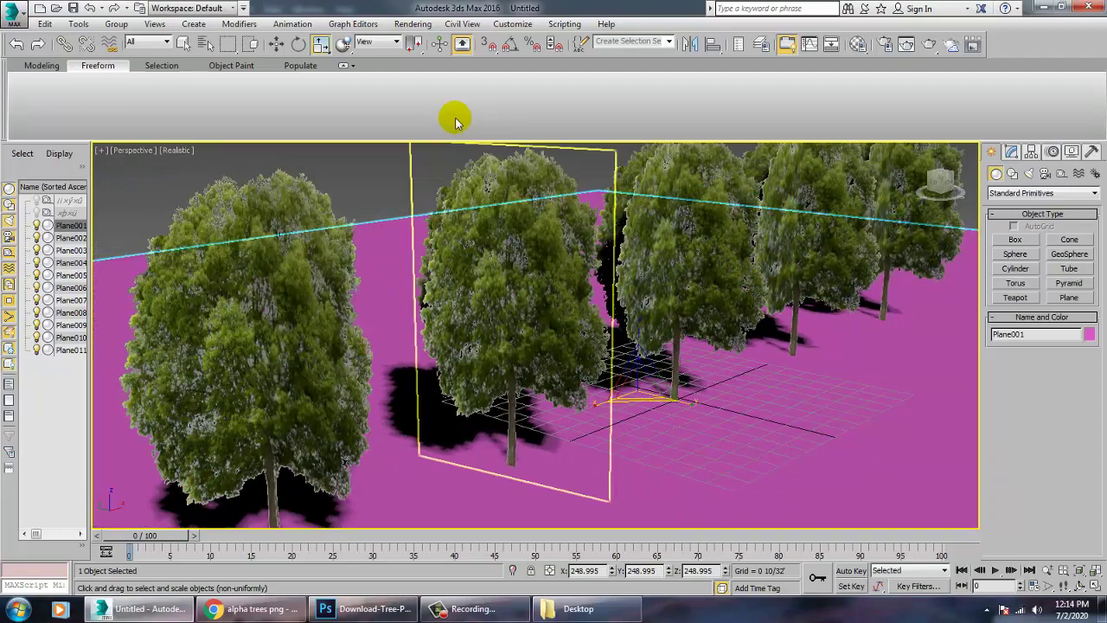
pyautogui.click(419, 25)
pyautogui.click(430, 40)
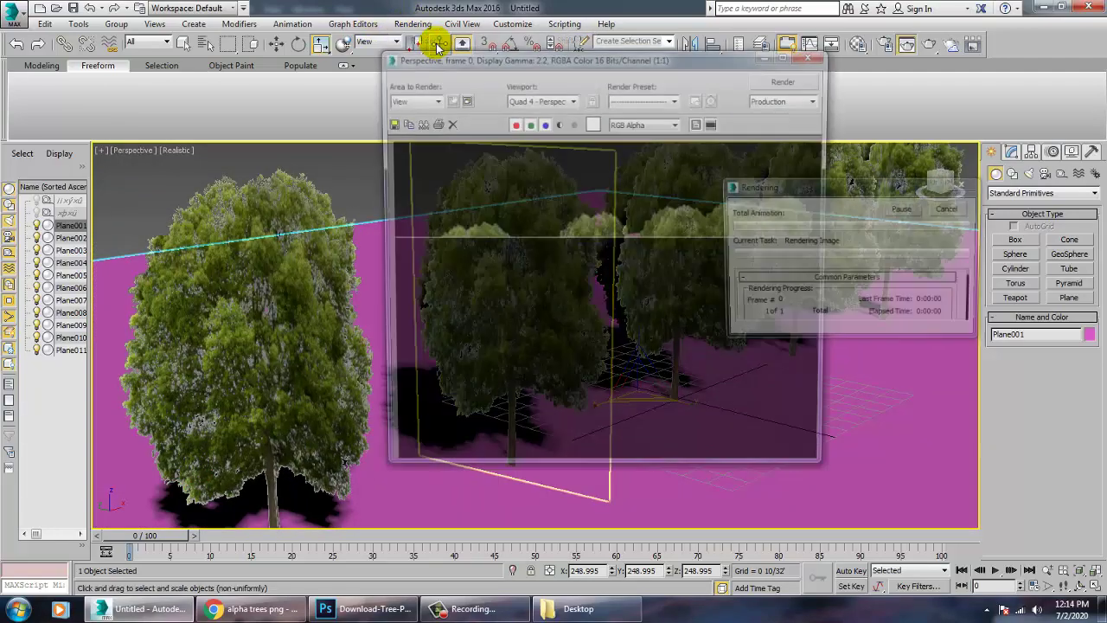
pyautogui.click(814, 54)
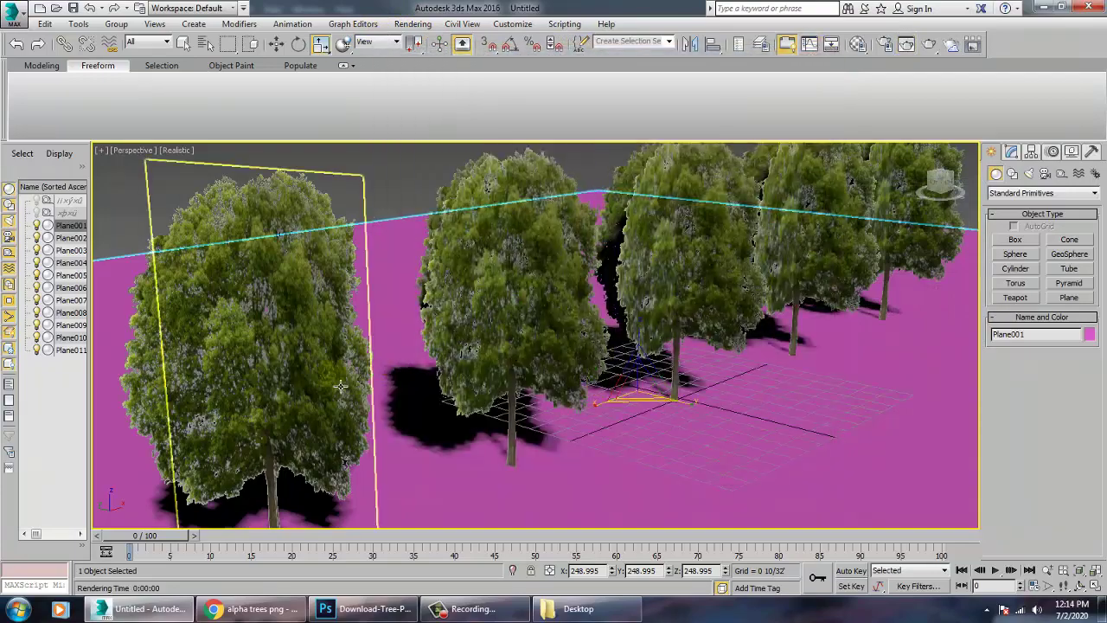
# - Examine the row of trees and their ground shadows from several angles, up close and from a distance
pyautogui.click(497, 361)
pyautogui.keyDown('alt'); pyautogui.moveTo(498, 361); pyautogui.dragTo(625, 370, button='middle'); pyautogui.keyUp('alt')
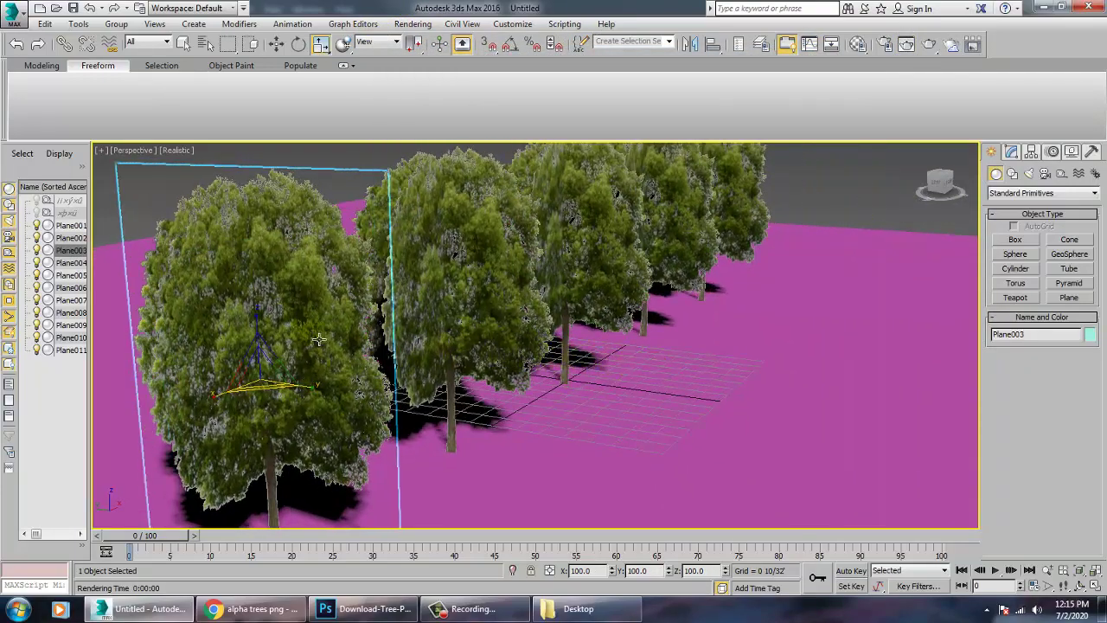
pyautogui.moveTo(318, 340)
pyautogui.keyDown('alt'); pyautogui.mouseDown(button='middle')
pyautogui.moveTo(529, 361)
pyautogui.moveTo(456, 383)
pyautogui.moveTo(267, 356)
pyautogui.moveTo(354, 328)
pyautogui.moveTo(311, 346)
pyautogui.moveTo(583, 400)
pyautogui.moveTo(542, 405)
pyautogui.moveTo(603, 395)
pyautogui.moveTo(546, 391)
pyautogui.mouseUp(button='middle'); pyautogui.keyUp('alt')
pyautogui.scroll(-5, 388, 363)
pyautogui.scroll(5, 472, 355)
pyautogui.scroll(-4, 541, 406)
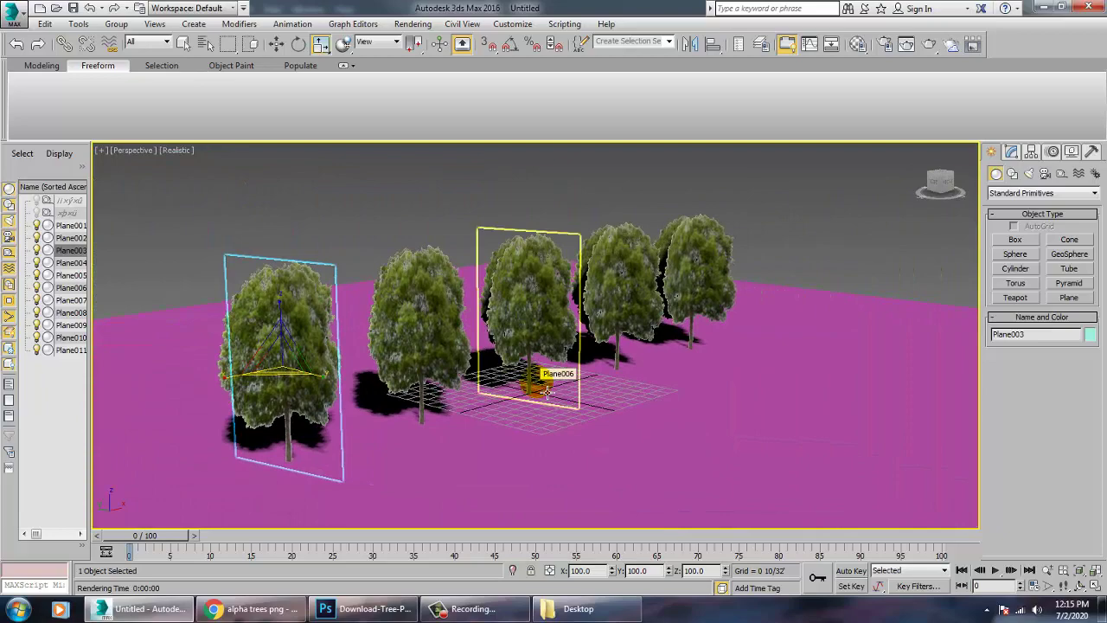
pyautogui.scroll(5, 616, 467)
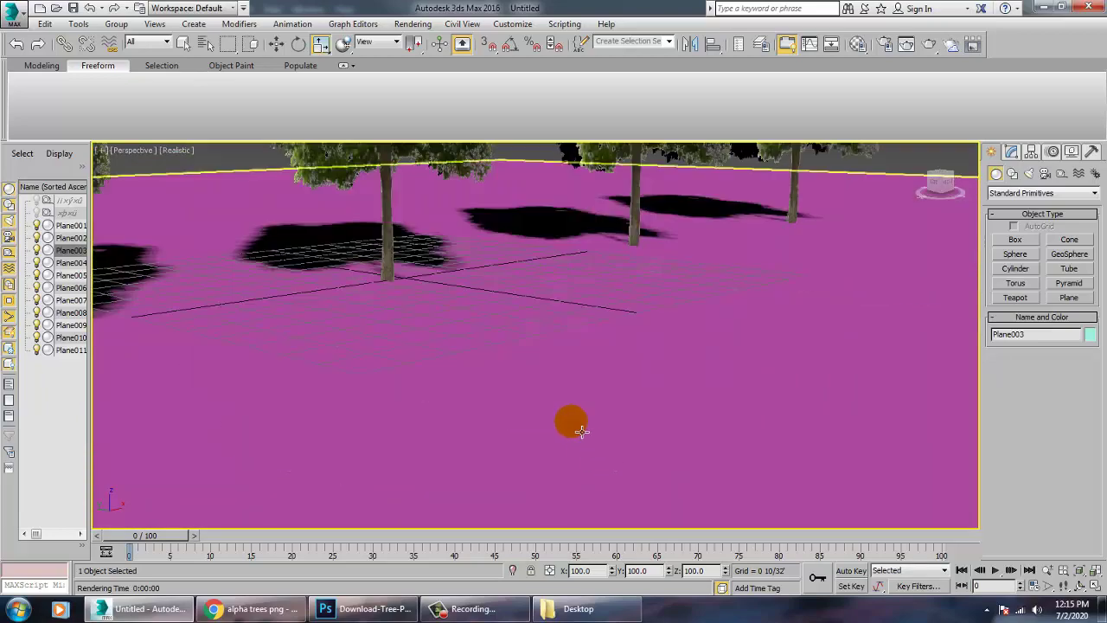
pyautogui.scroll(-3, 667, 434)
pyautogui.moveTo(582, 432); pyautogui.dragTo(727, 597, button='middle')
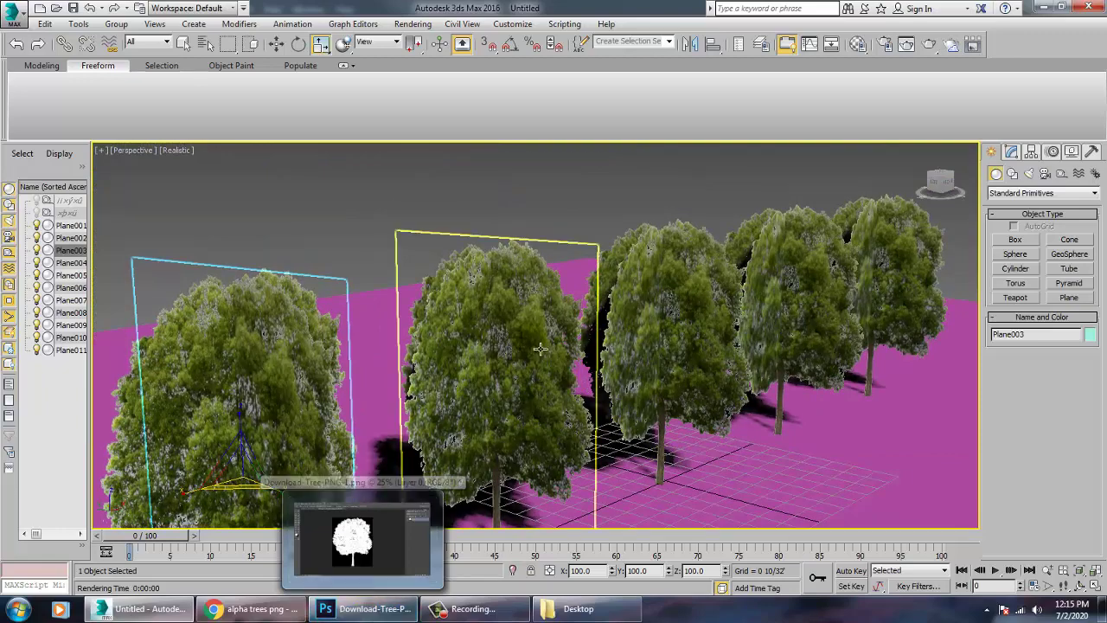
# - Open the Material Editor and apply the 01 - Default tree material to the tree beside the nearest one in the row
pyautogui.press('m')
pyautogui.press('m')
pyautogui.press('m')
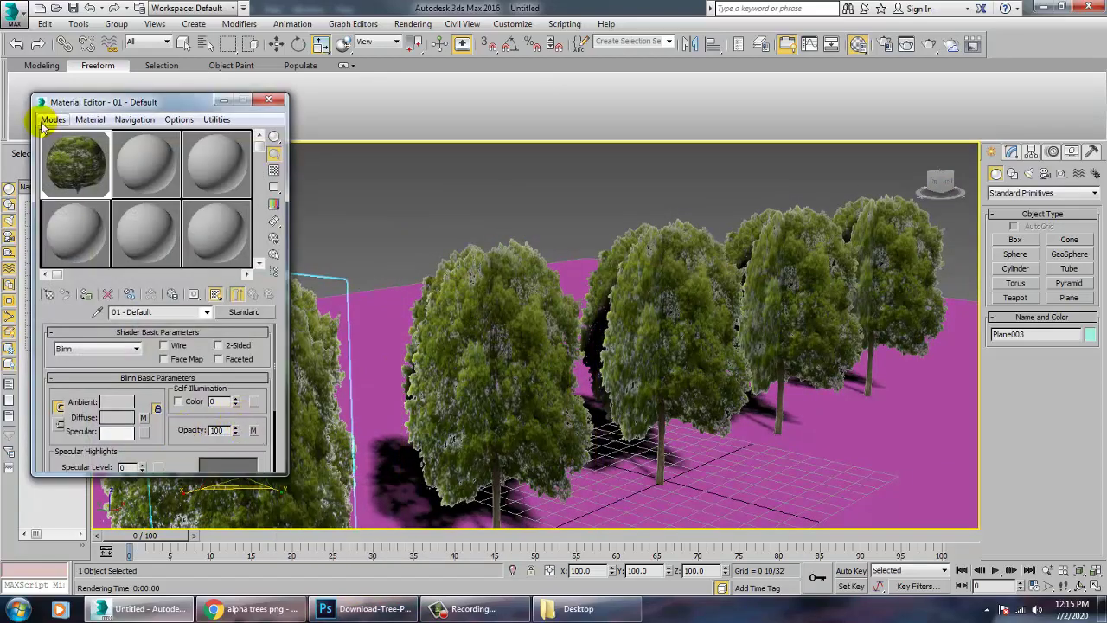
pyautogui.moveTo(79, 166); pyautogui.dragTo(531, 393)
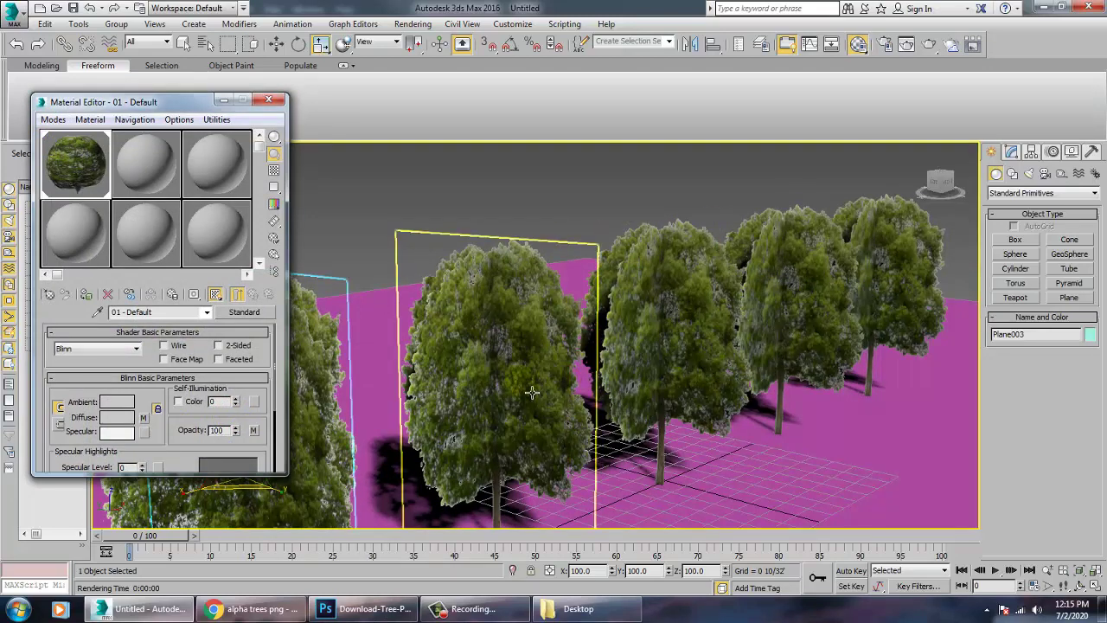
# - Turn on edged faces in the perspective view to outline the crossed tree planes, and close the Material Editor
pyautogui.click(353, 336)
pyautogui.press('F4')
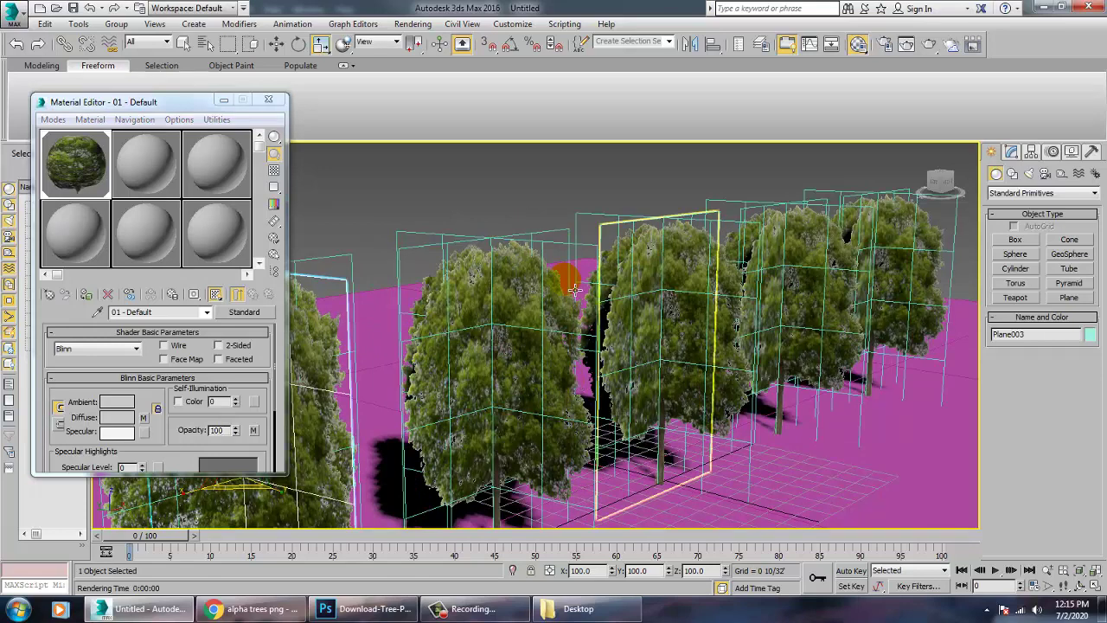
pyautogui.keyDown('alt'); pyautogui.moveTo(486, 296); pyautogui.dragTo(451, 293, button='middle'); pyautogui.keyUp('alt')
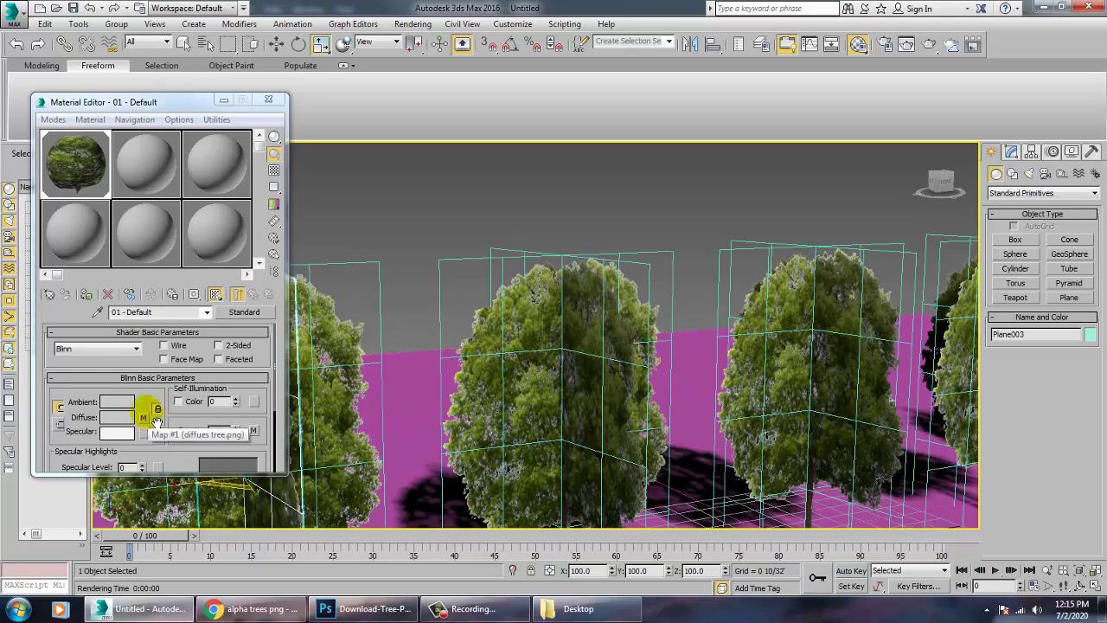
pyautogui.click(268, 99)
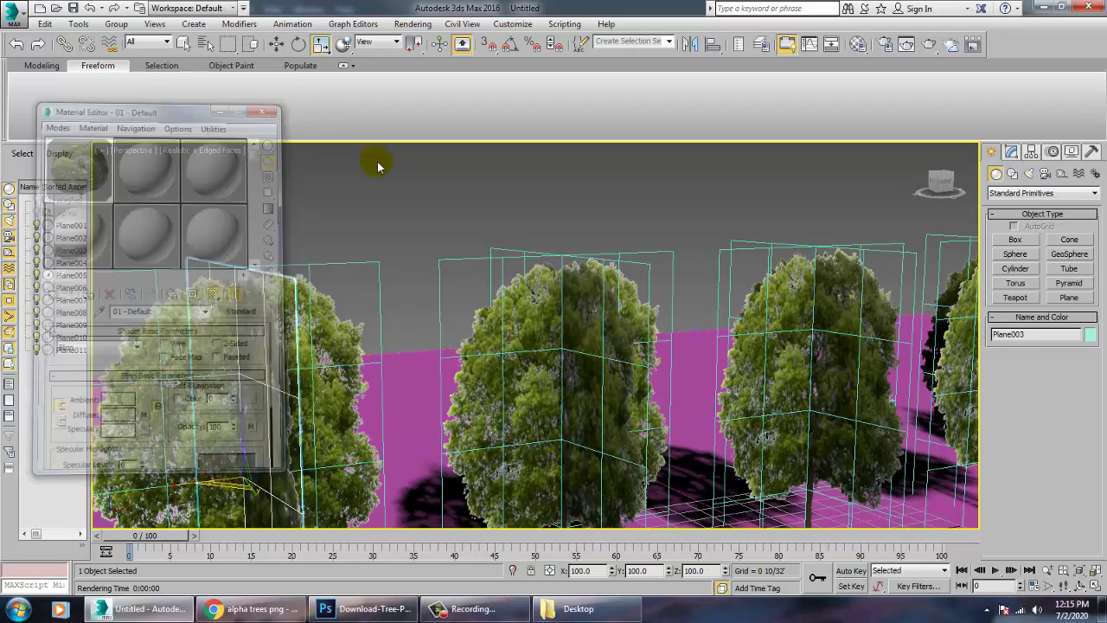
# - Clear the selection and view the whole row of crossed tree planes on the ground
pyautogui.click(395, 220)
pyautogui.keyDown('alt'); pyautogui.moveTo(493, 346); pyautogui.dragTo(602, 405, button='middle'); pyautogui.keyUp('alt')
pyautogui.scroll(-3, 584, 377)
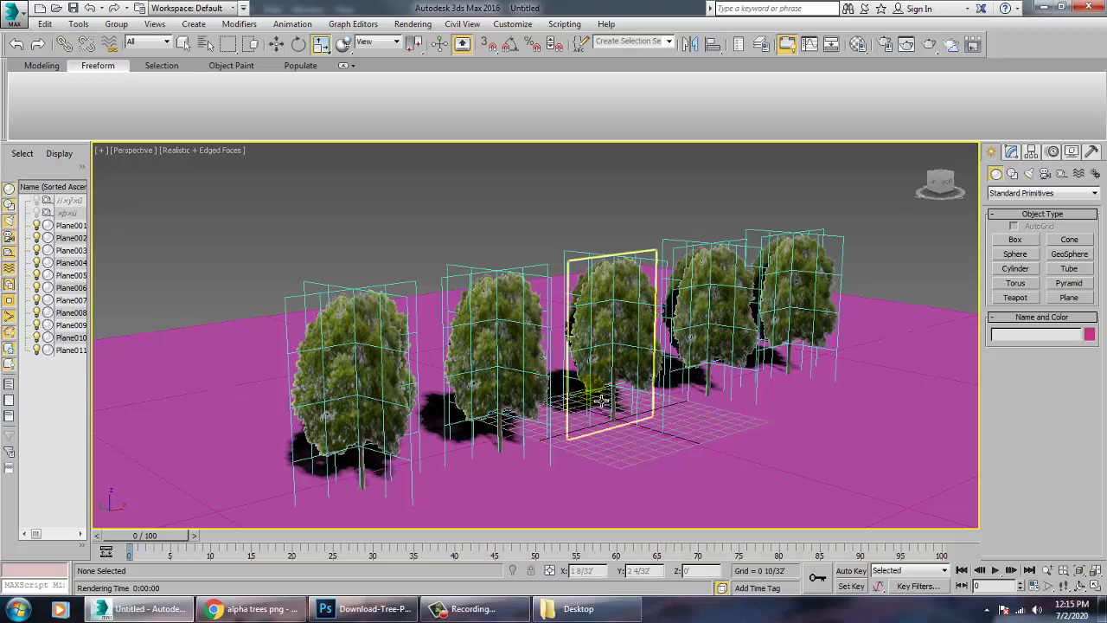